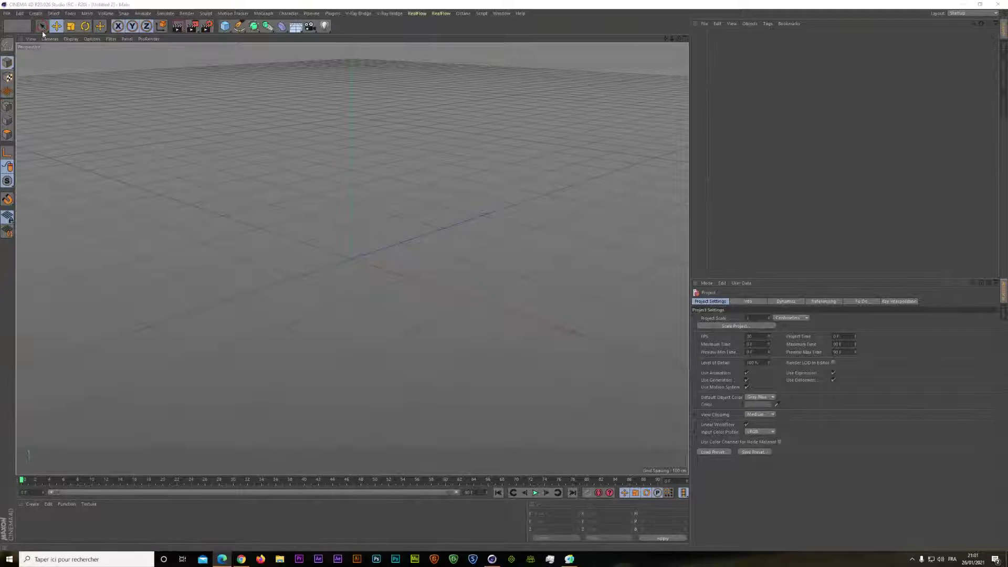
Merge the character file CleanNickzSmith (1).fbx into the empty project with the default FBX import settings
{"action": "left_click", "coordinate": [7, 13]}
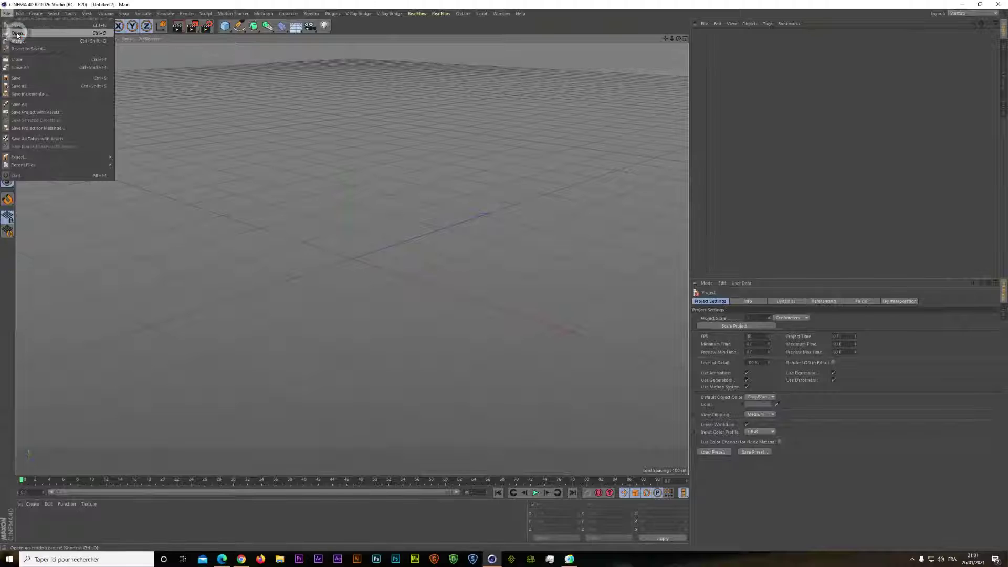
{"action": "left_click", "coordinate": [14, 41]}
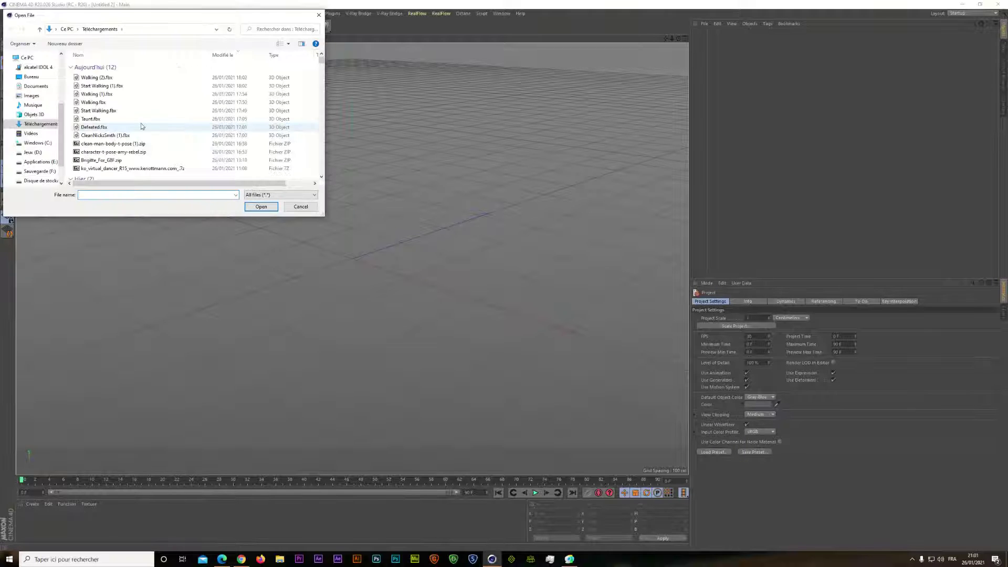
{"action": "left_click", "coordinate": [119, 137]}
{"action": "double_click", "coordinate": [120, 136]}
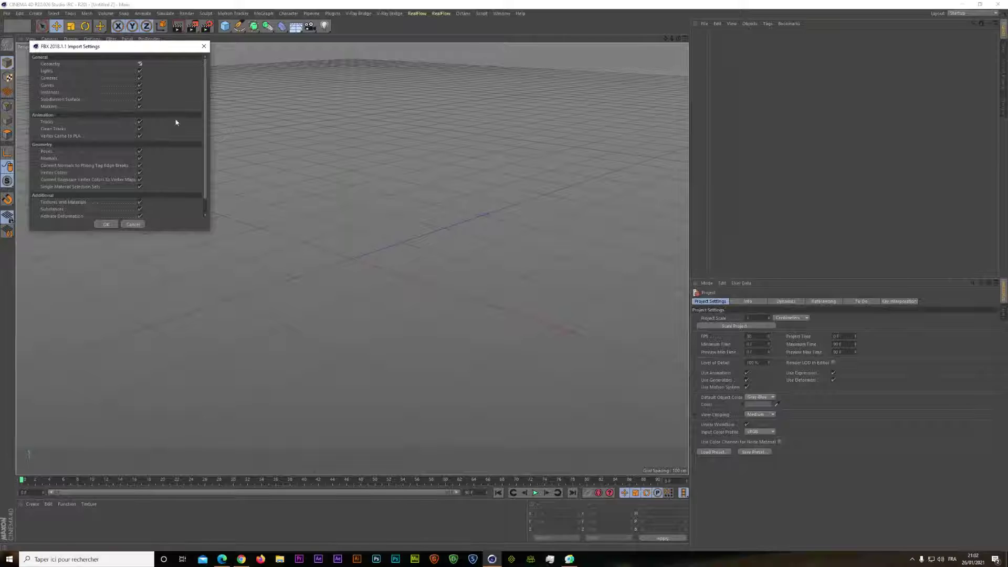
{"action": "left_click", "coordinate": [106, 225]}
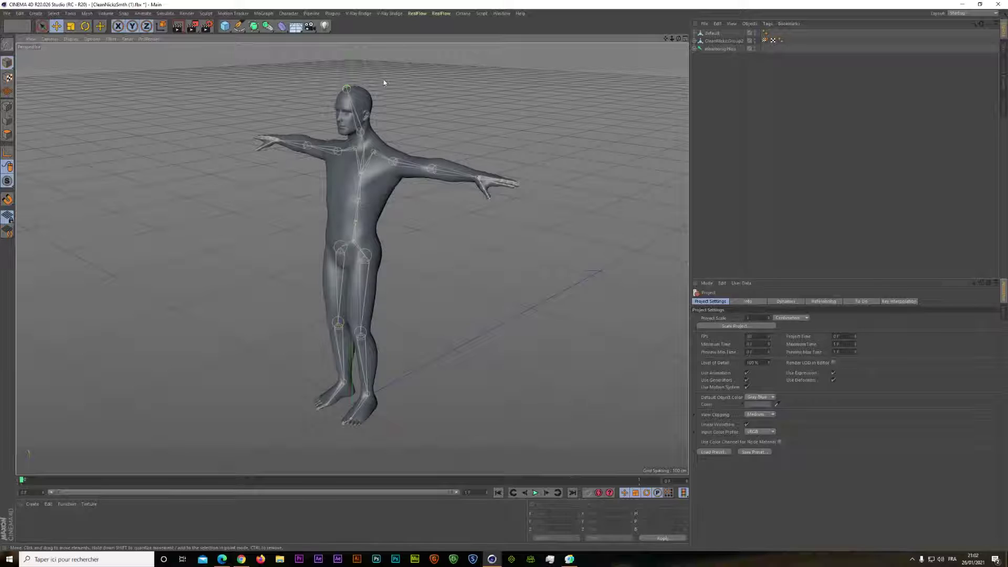
Group the imported meshes and hips joint under a null and rename it "T pose"
{"action": "left_click_drag", "start_coordinate": [735, 65], "coordinate": [705, 33]}
{"action": "right_click", "coordinate": [704, 33]}
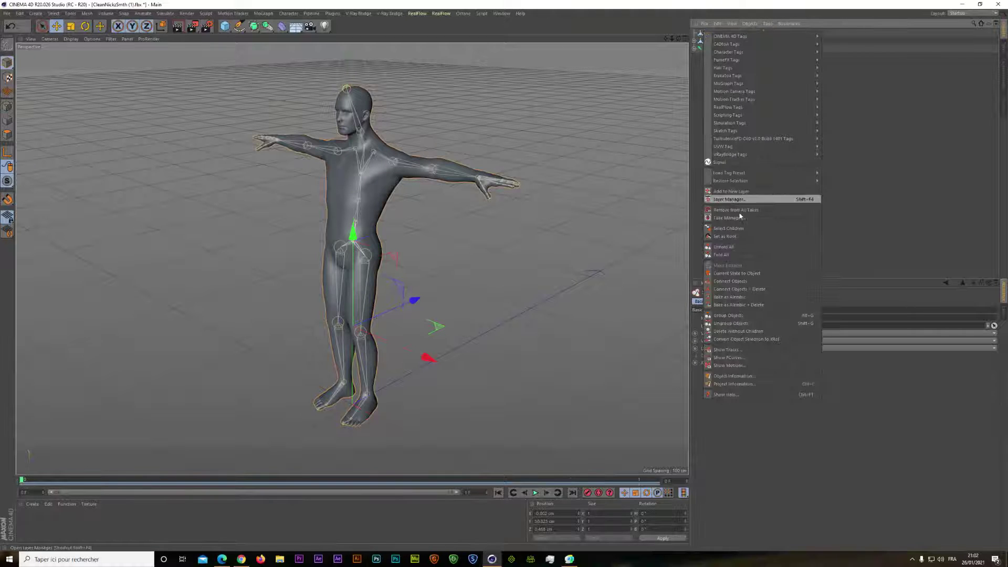
{"action": "left_click", "coordinate": [741, 316]}
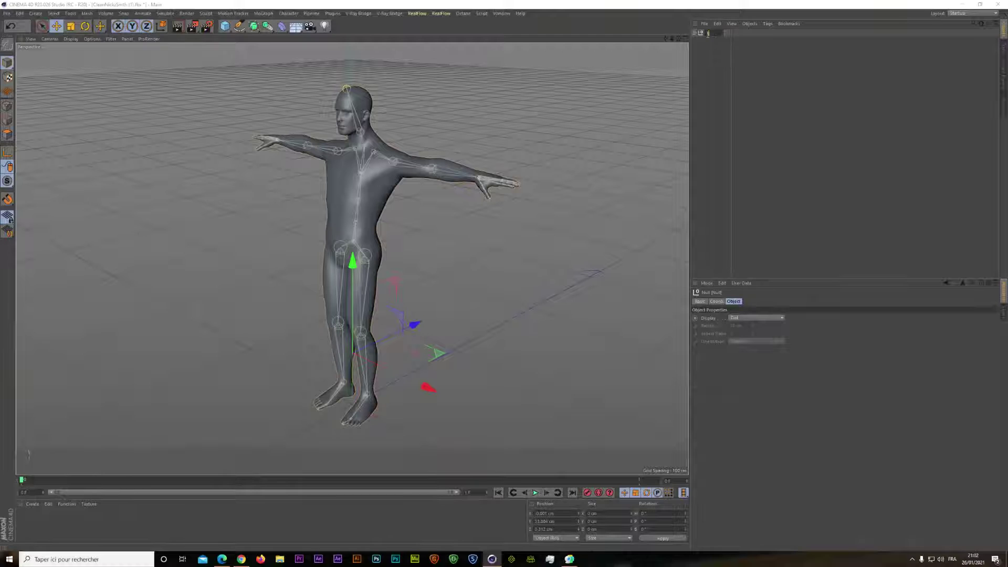
{"action": "key", "text": "Return"}
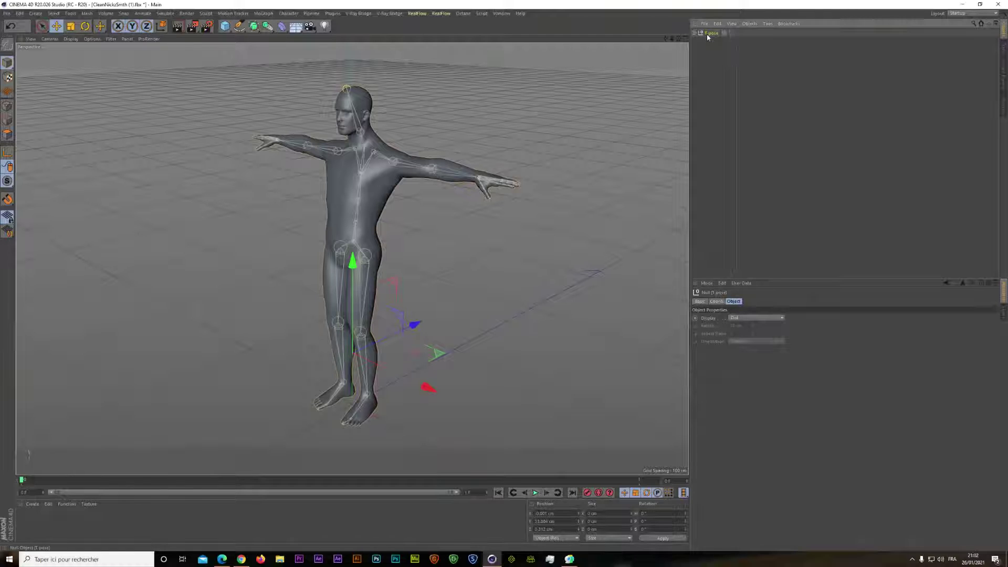
Merge the animation file Start Walking.fbx into the scene with the default FBX import settings
{"action": "left_click", "coordinate": [7, 13]}
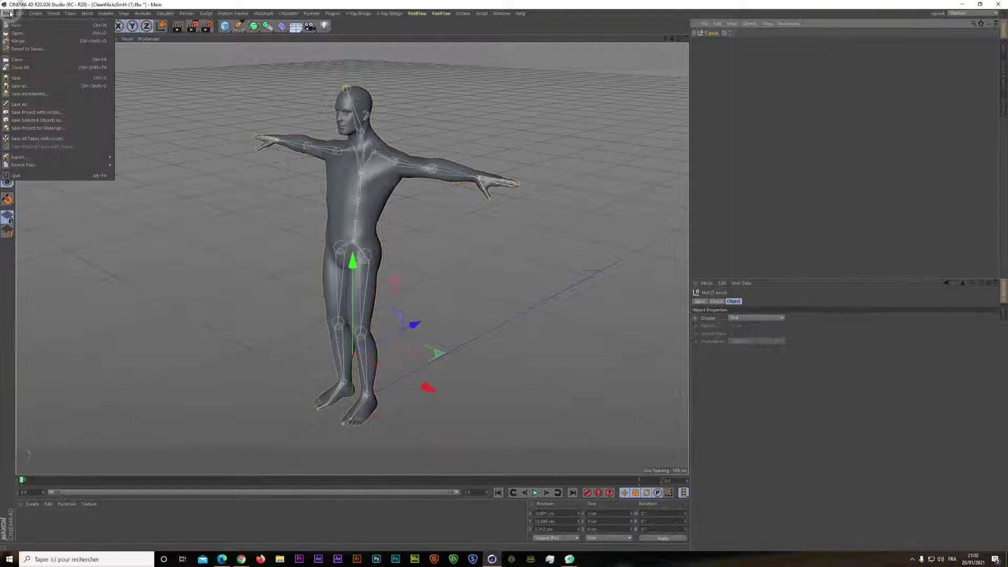
{"action": "left_click", "coordinate": [19, 41]}
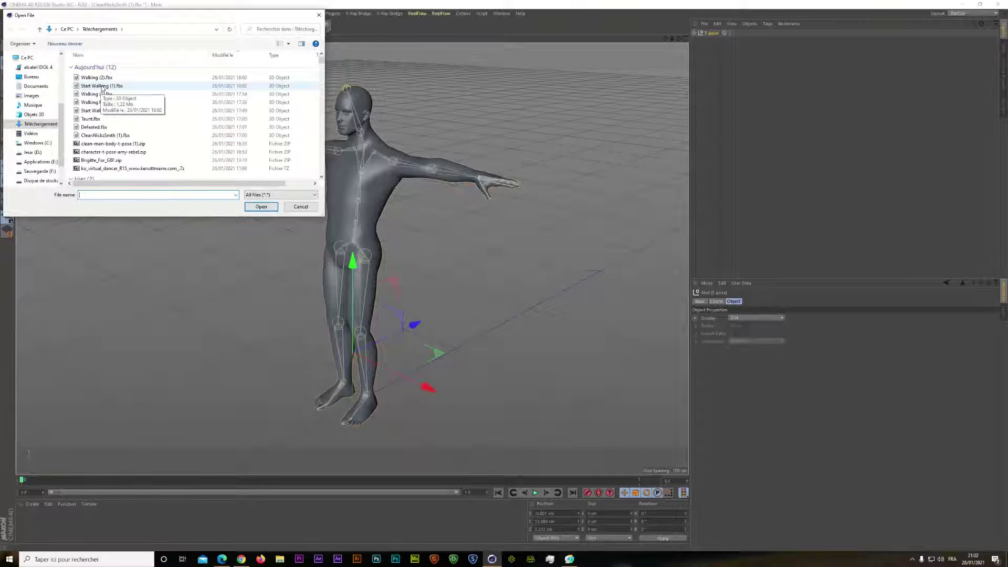
{"action": "left_click", "coordinate": [103, 112]}
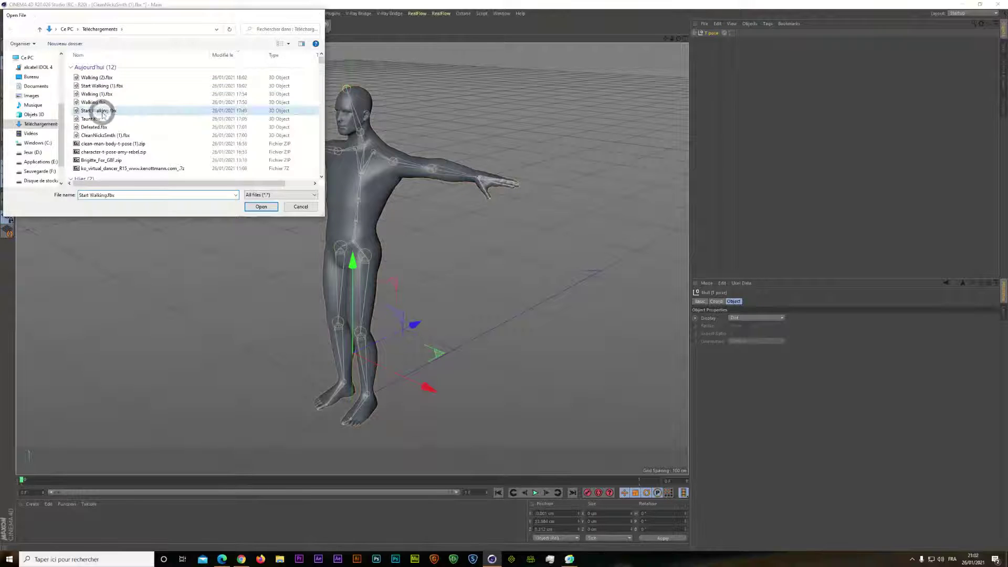
{"action": "double_click", "coordinate": [103, 113]}
{"action": "left_click", "coordinate": [89, 200]}
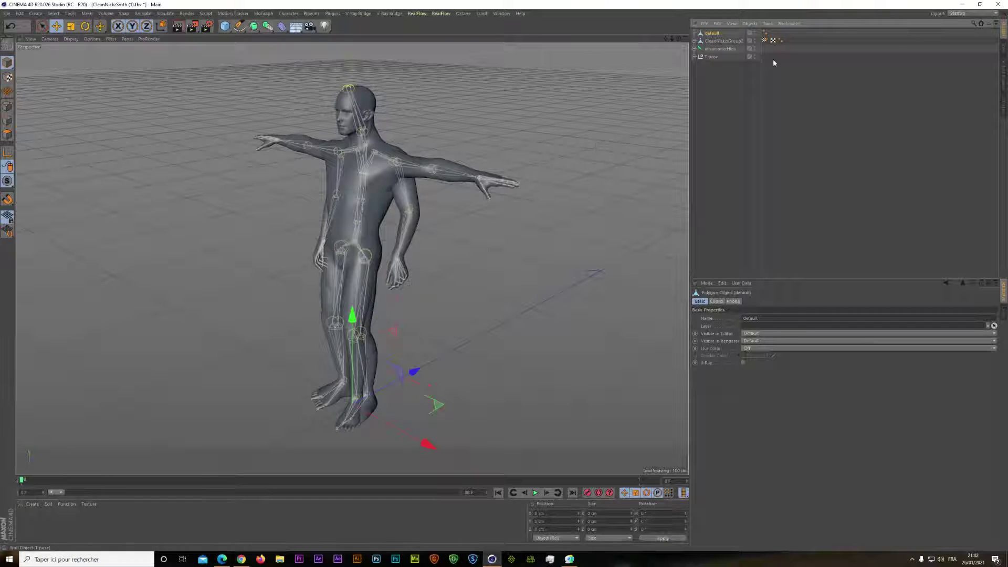
Group the newly merged start-walking meshes and hips joint under a null and rename it "Start walking"
{"action": "left_click_drag", "start_coordinate": [790, 49], "coordinate": [707, 34]}
{"action": "right_click", "coordinate": [707, 35]}
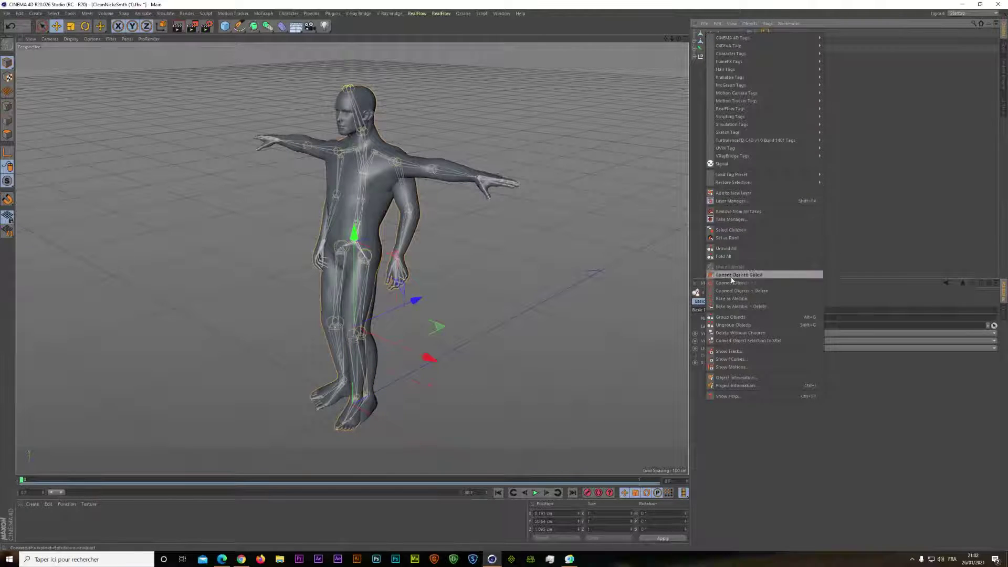
{"action": "left_click", "coordinate": [731, 317]}
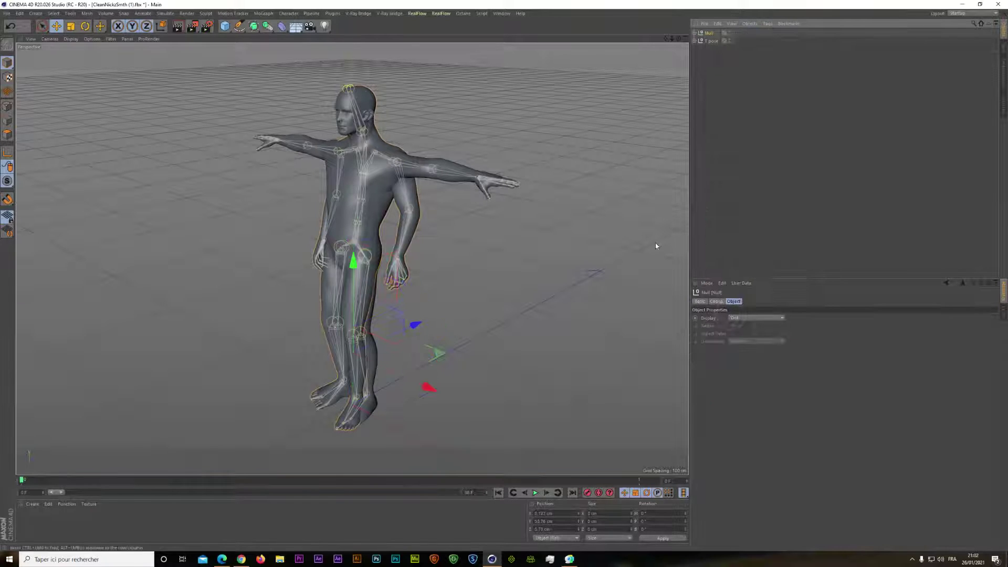
{"action": "double_click", "coordinate": [709, 34]}
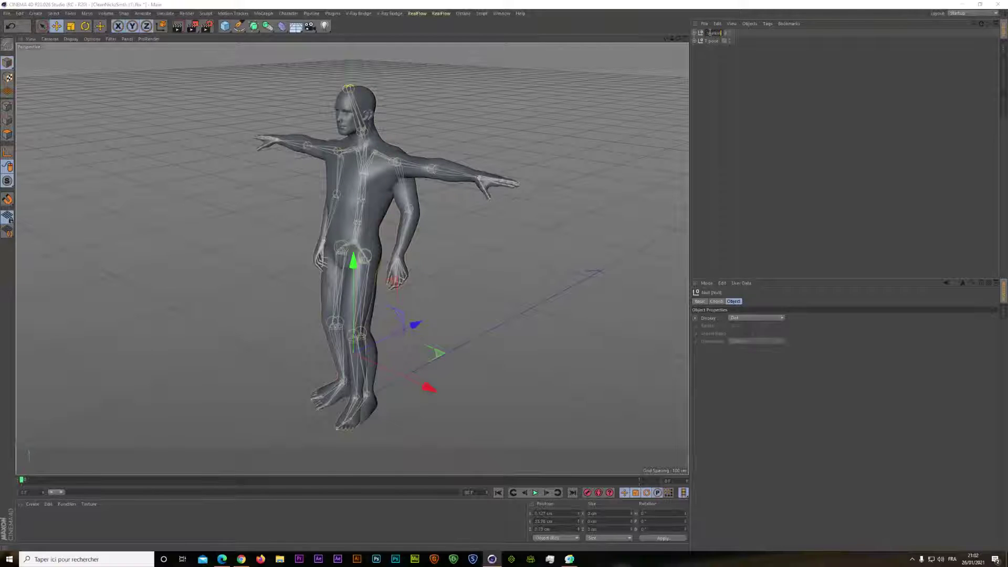
{"action": "key", "text": "Return"}
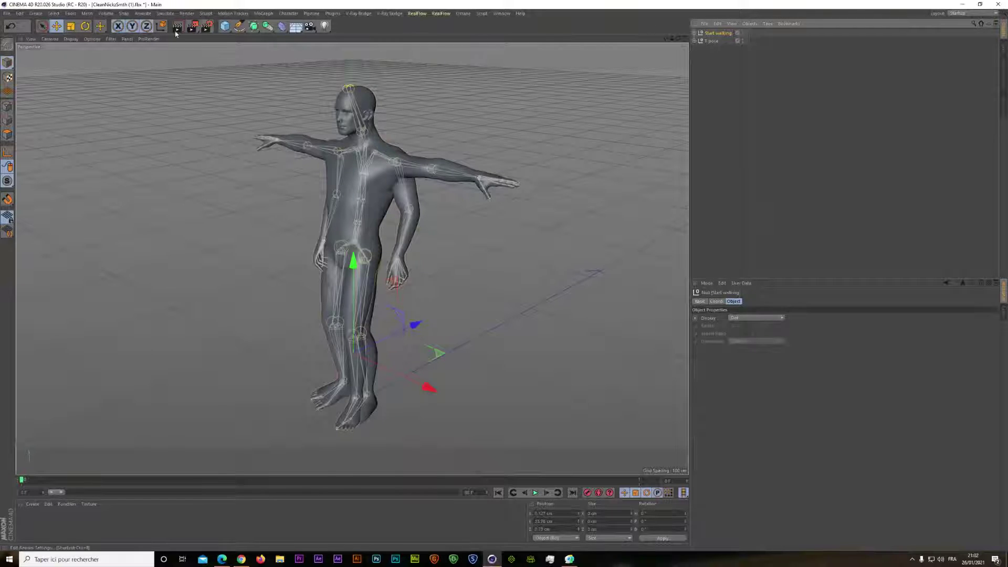
Merge the animation file Walking.fbx into the scene with the default FBX import settings
{"action": "left_click", "coordinate": [7, 13]}
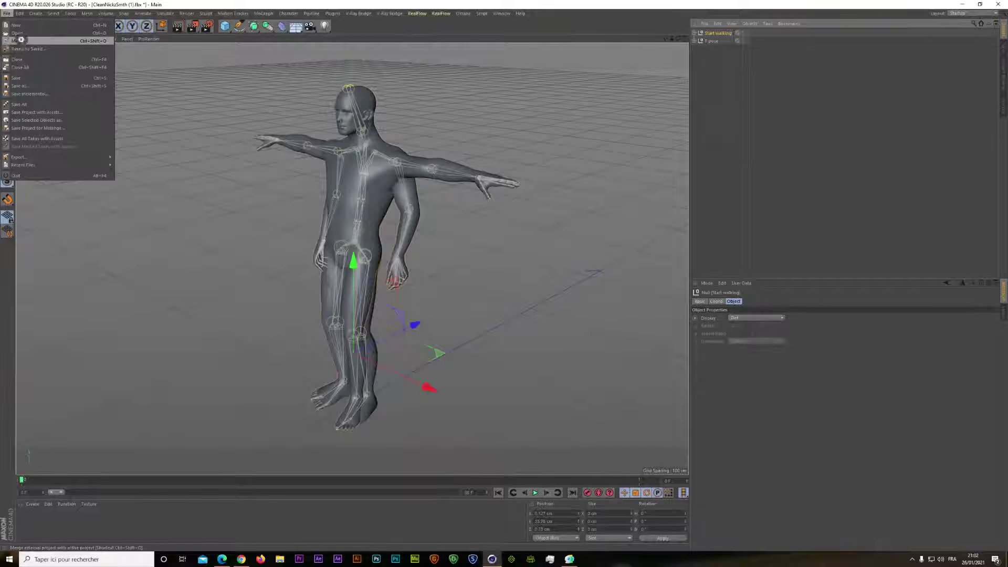
{"action": "left_click", "coordinate": [22, 41]}
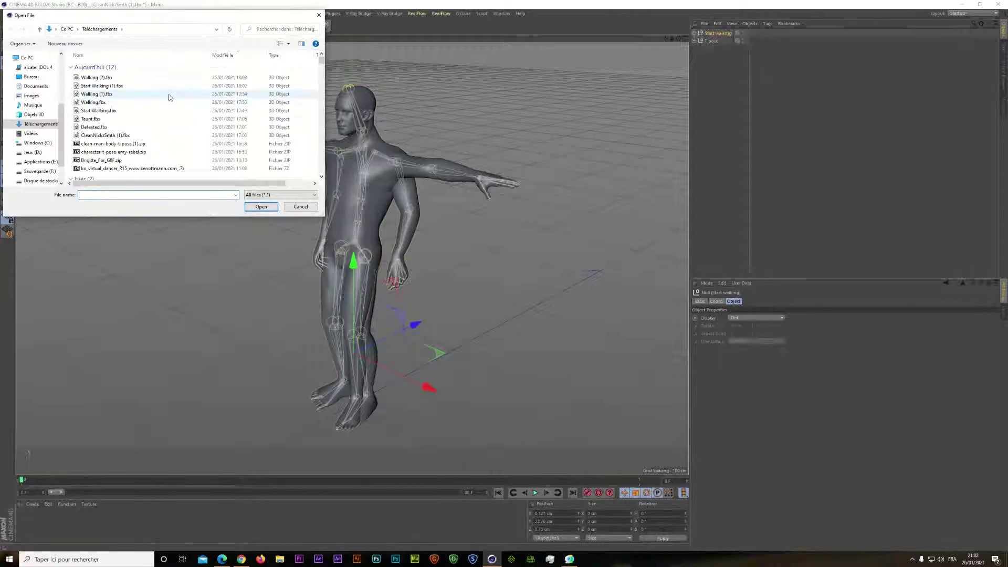
{"action": "double_click", "coordinate": [126, 102]}
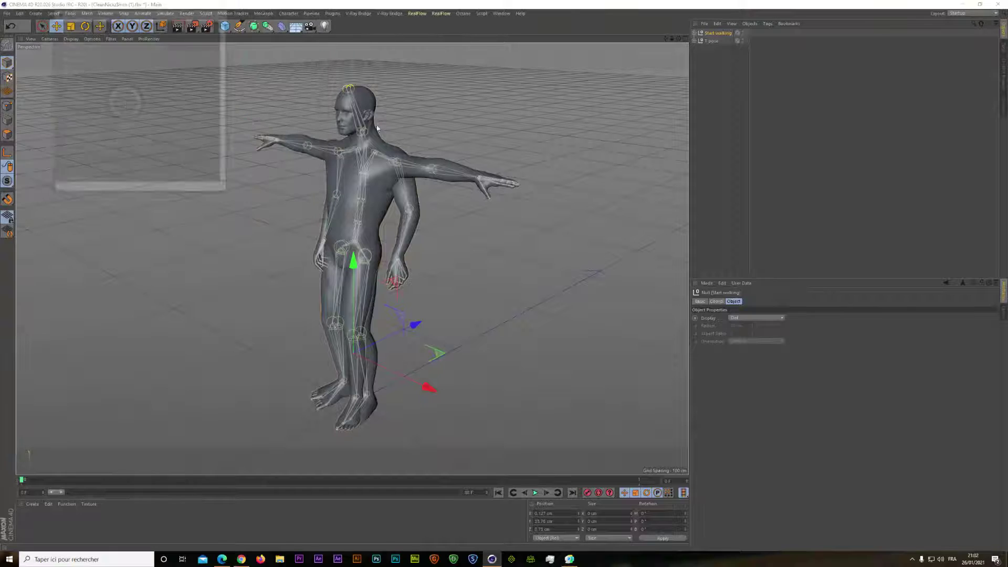
{"action": "left_click", "coordinate": [122, 190]}
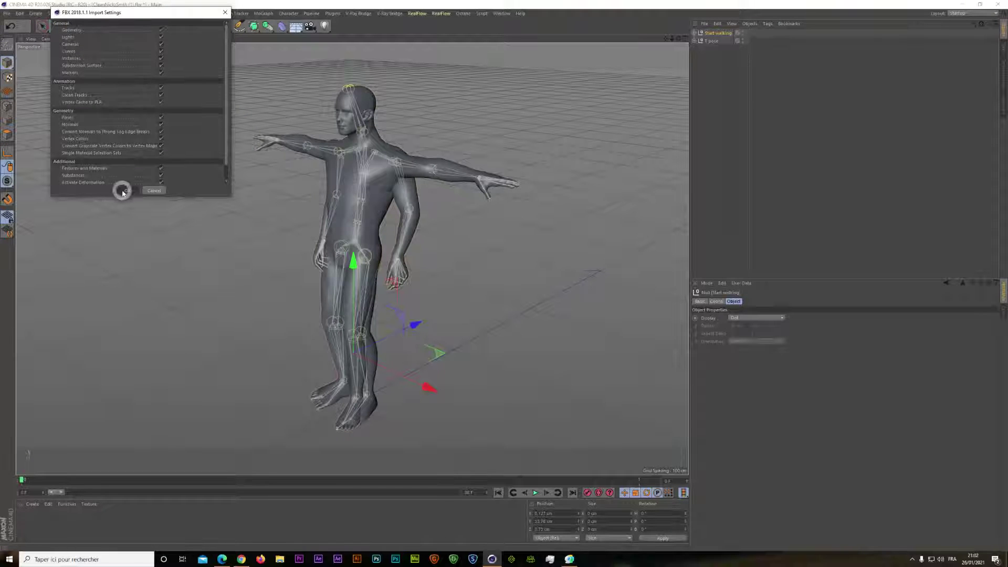
Group the newly merged walking meshes and hips joint under a null and rename it "Walking"
{"action": "left_click_drag", "start_coordinate": [792, 30], "coordinate": [706, 50]}
{"action": "right_click", "coordinate": [707, 51]}
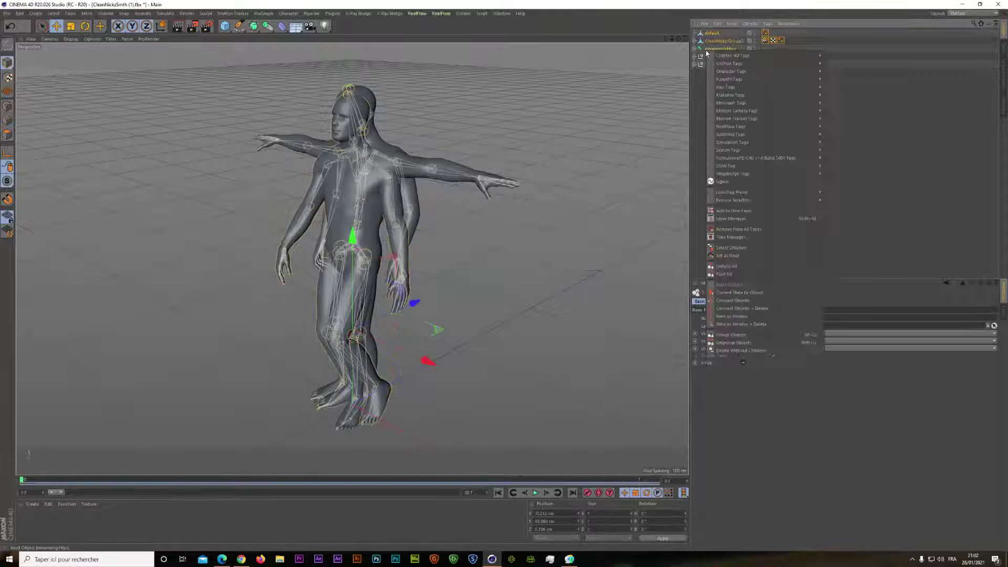
{"action": "left_click", "coordinate": [727, 335]}
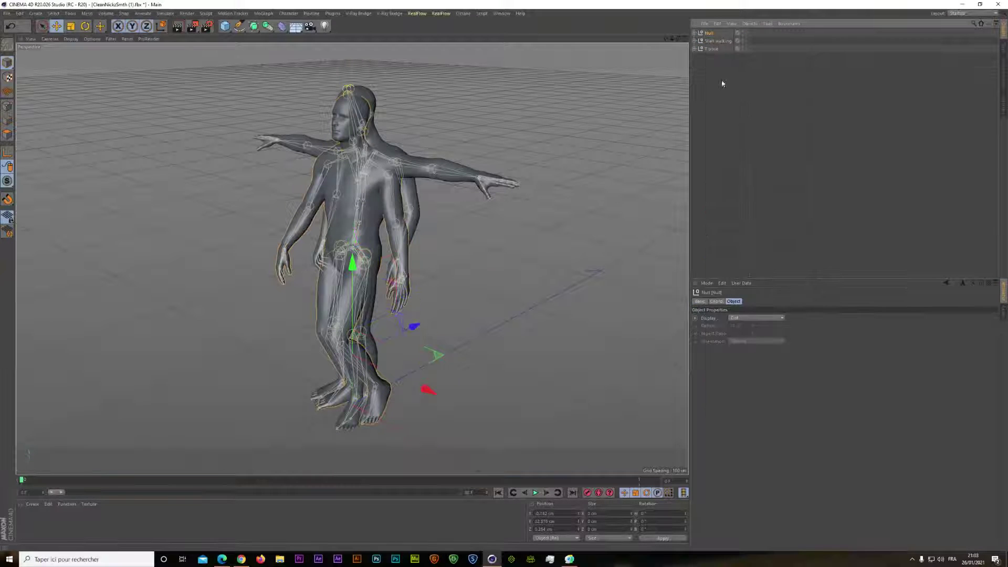
{"action": "double_click", "coordinate": [710, 33]}
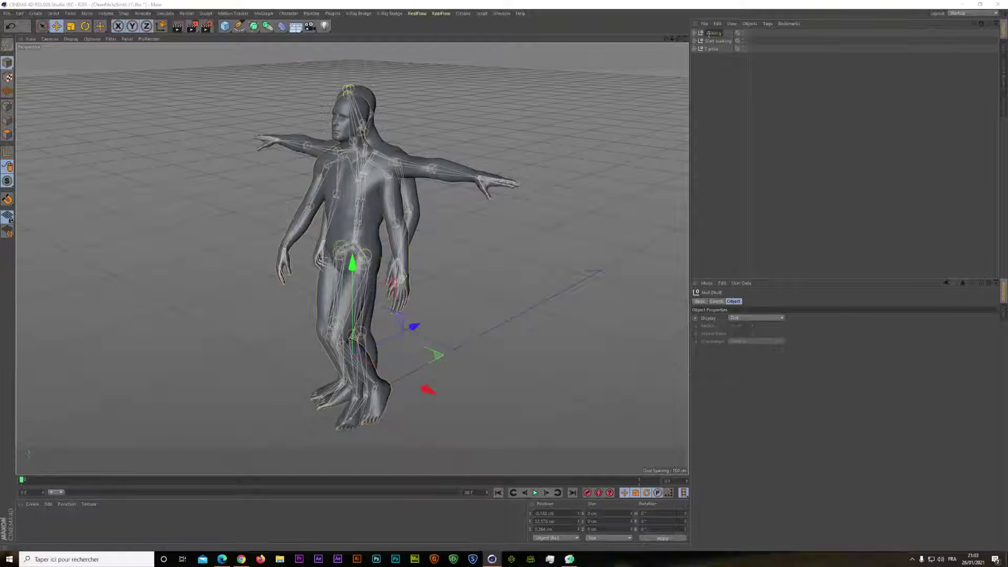
{"action": "key", "text": "Return"}
Hide the T pose group in the viewport
{"action": "left_click", "coordinate": [713, 49]}
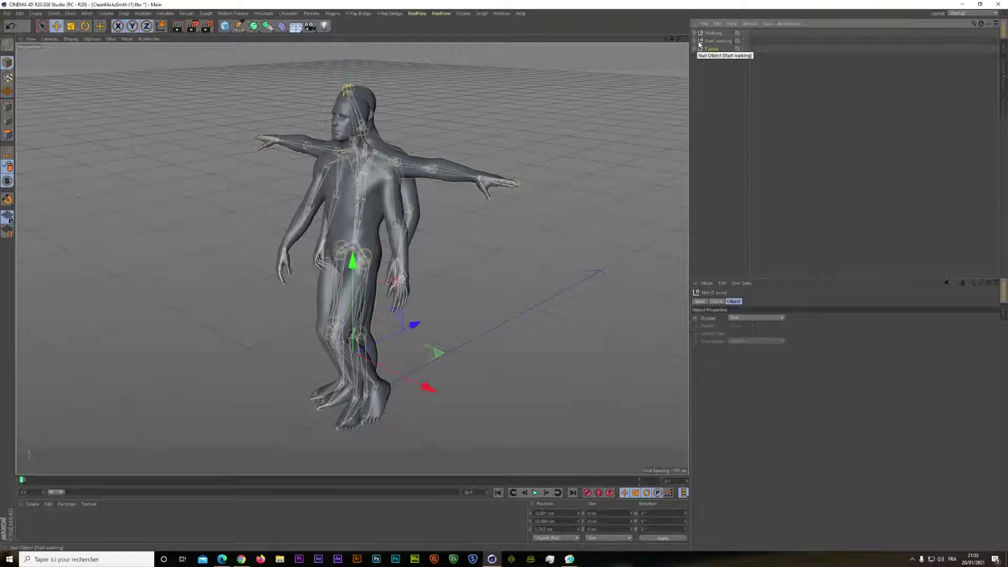
{"action": "left_click", "coordinate": [742, 48]}
{"action": "left_click", "coordinate": [742, 50]}
Extend the timeline's preview range to the full animation length and scrub to the last frame
{"action": "left_click_drag", "start_coordinate": [676, 42], "coordinate": [675, 42]}
{"action": "left_click_drag", "start_coordinate": [504, 275], "coordinate": [353, 259], "text": "alt"}
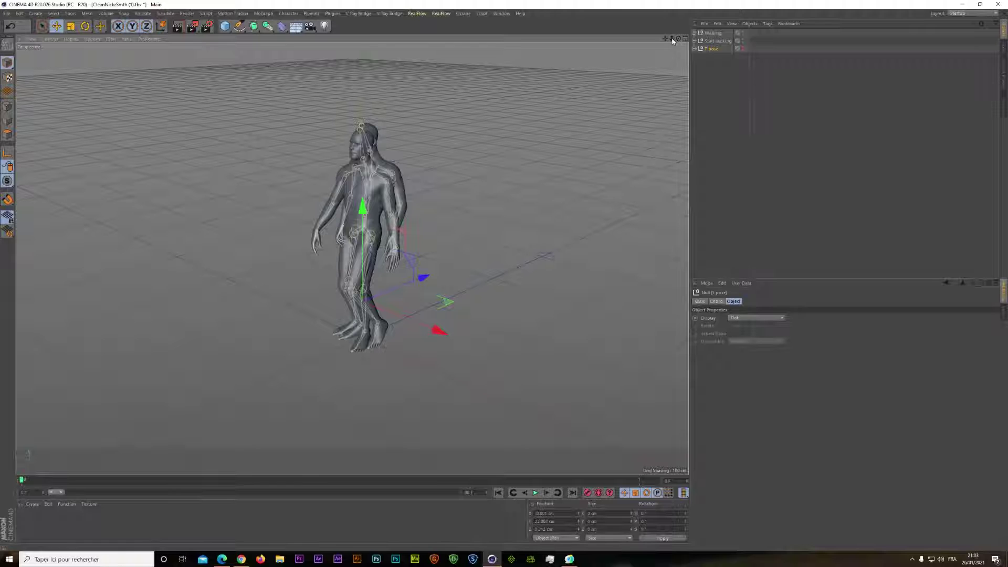
{"action": "left_click_drag", "start_coordinate": [62, 493], "coordinate": [477, 522]}
{"action": "left_click_drag", "start_coordinate": [23, 481], "coordinate": [657, 482]}
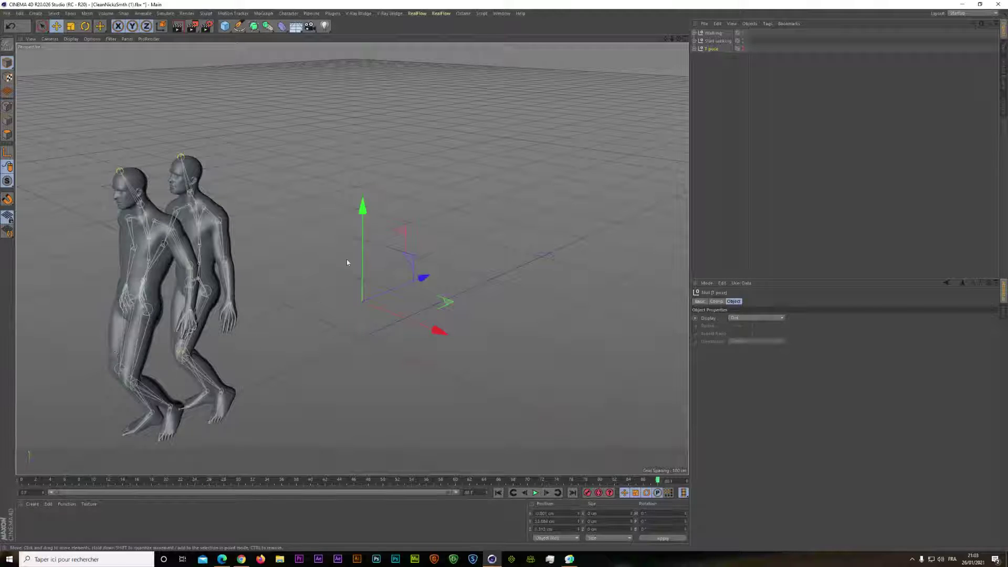
Show all four views and examine the motion path of the Start walking hips joint from the right side
{"action": "left_click", "coordinate": [685, 38]}
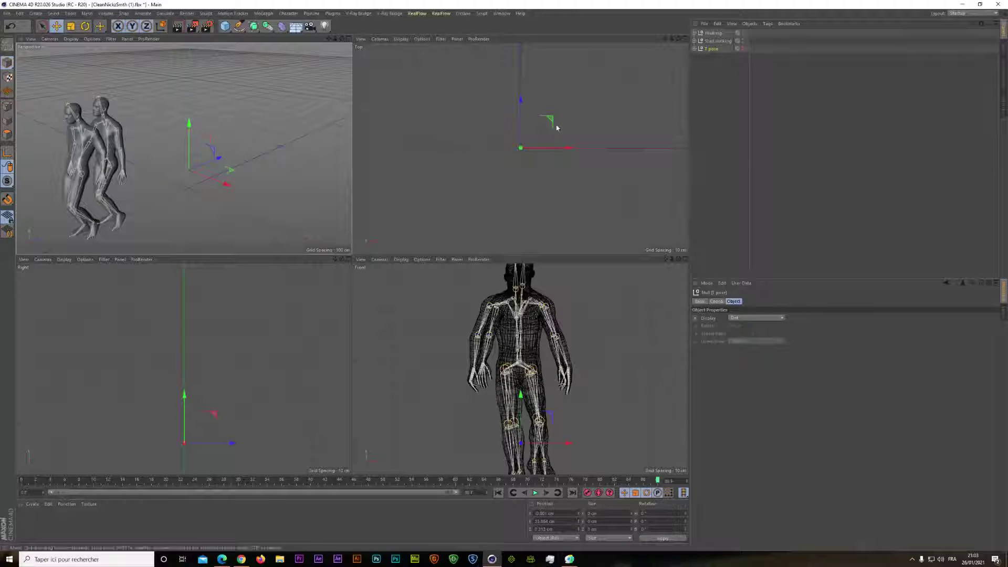
{"action": "left_click", "coordinate": [695, 41]}
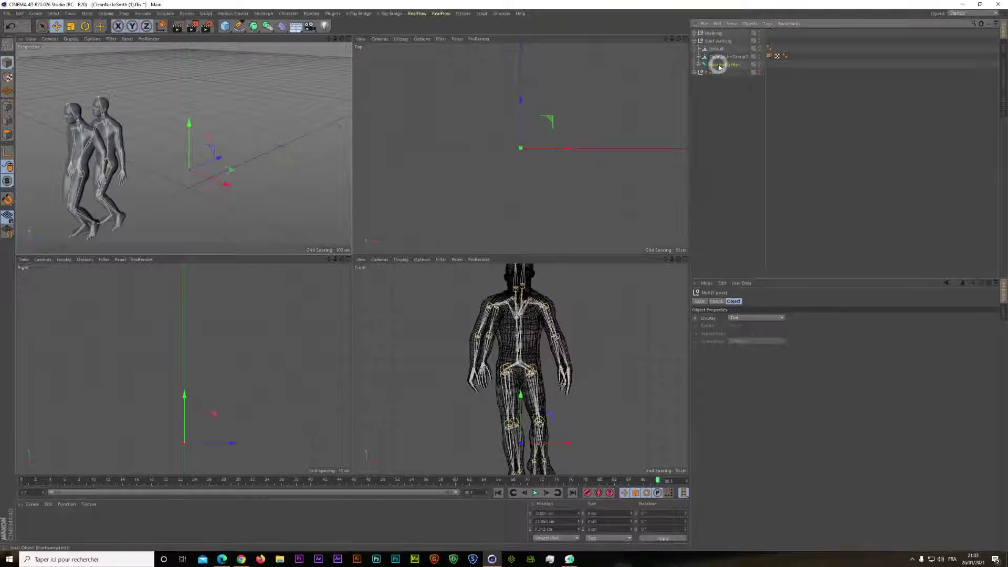
{"action": "left_click", "coordinate": [720, 64]}
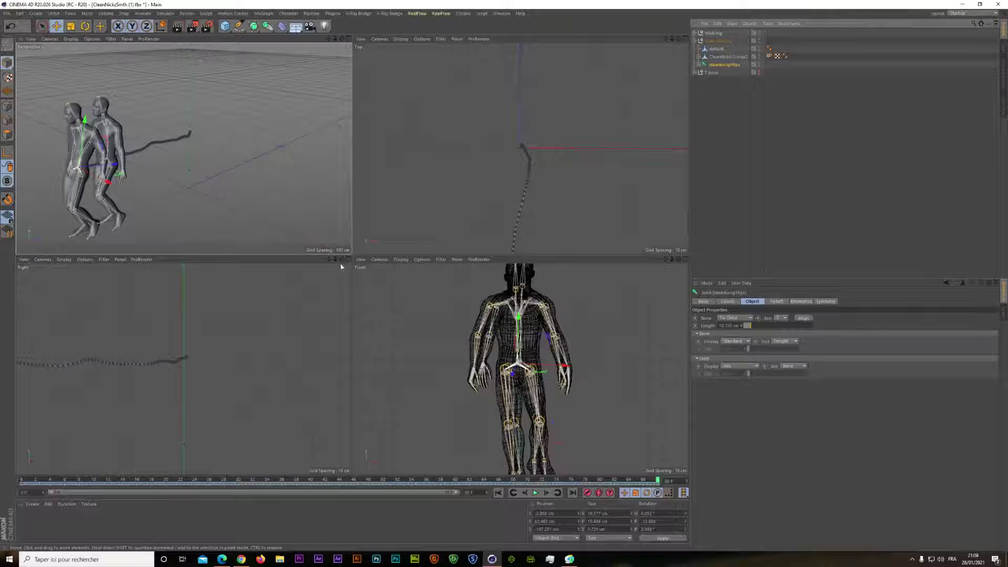
{"action": "scroll", "coordinate": [184, 369], "scroll_direction": "down", "scroll_amount": 3}
{"action": "left_click_drag", "start_coordinate": [329, 259], "coordinate": [266, 354]}
{"action": "left_click", "coordinate": [265, 357]}
{"action": "left_click", "coordinate": [203, 363]}
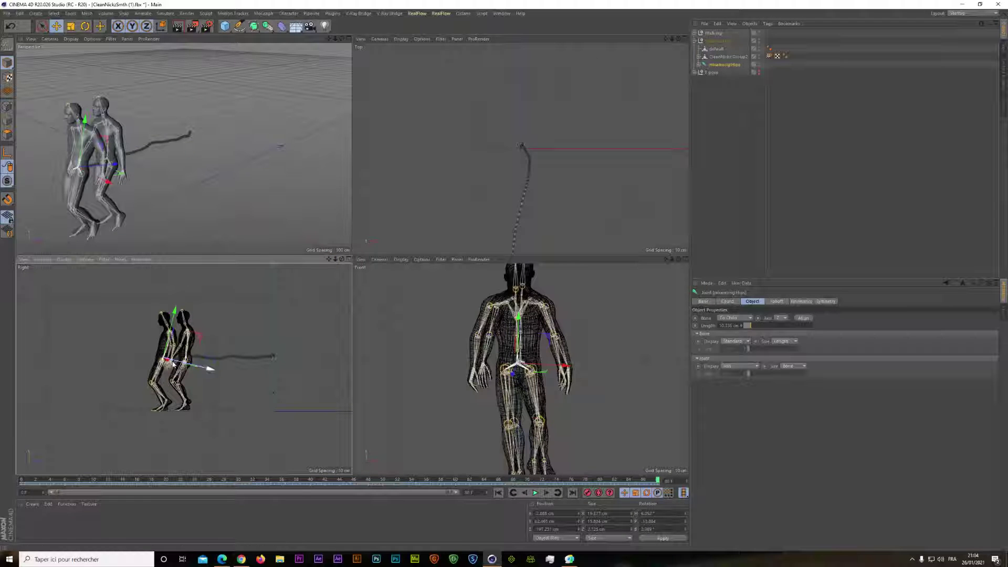
Select the Walking group's hips joint and examine its motion path from the right side and from above
{"action": "left_click", "coordinate": [695, 33]}
{"action": "left_click", "coordinate": [725, 57]}
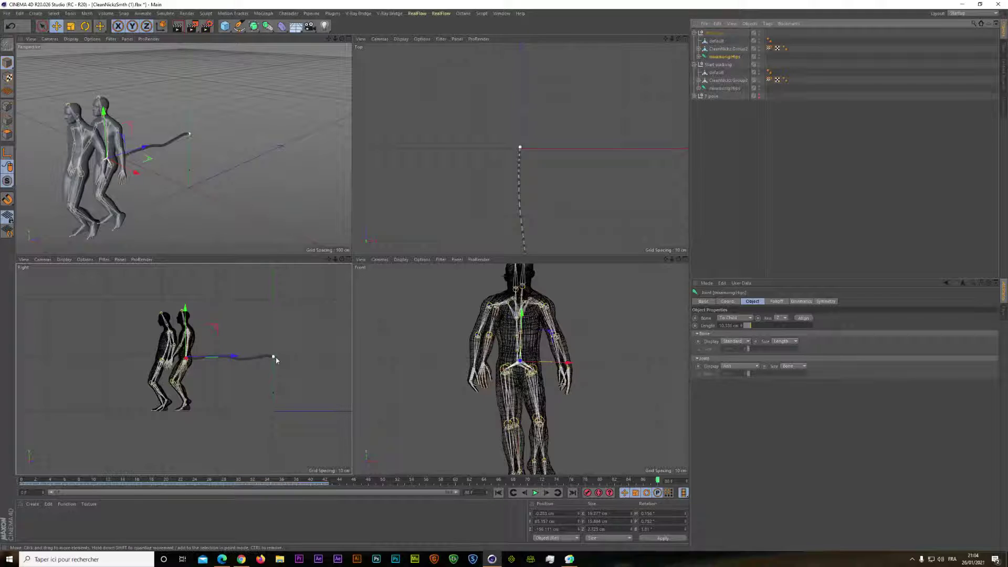
{"action": "left_click_drag", "start_coordinate": [243, 359], "coordinate": [268, 358]}
{"action": "scroll", "coordinate": [521, 150], "scroll_direction": "down", "scroll_amount": 5}
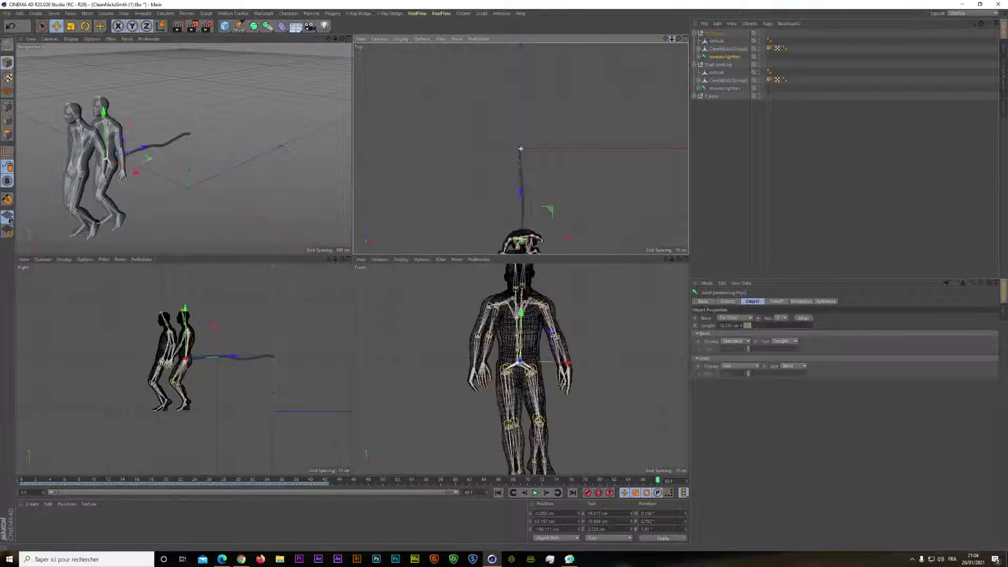
{"action": "scroll", "coordinate": [521, 149], "scroll_direction": "up", "scroll_amount": 1}
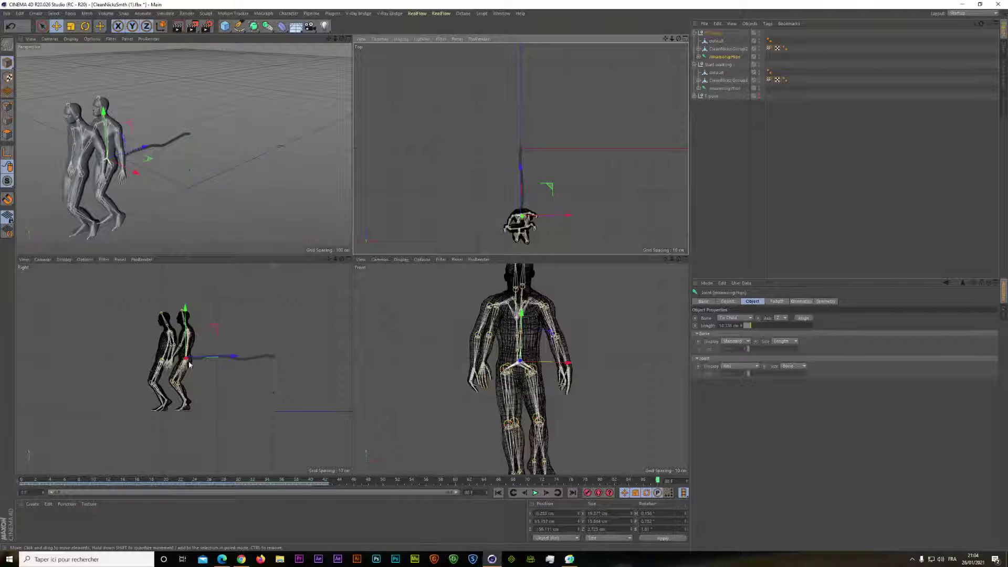
Add a Plane at the origin as a reference and rotate its pitch by 90° so it stands upright
{"action": "left_click", "coordinate": [226, 28]}
{"action": "left_click", "coordinate": [284, 52]}
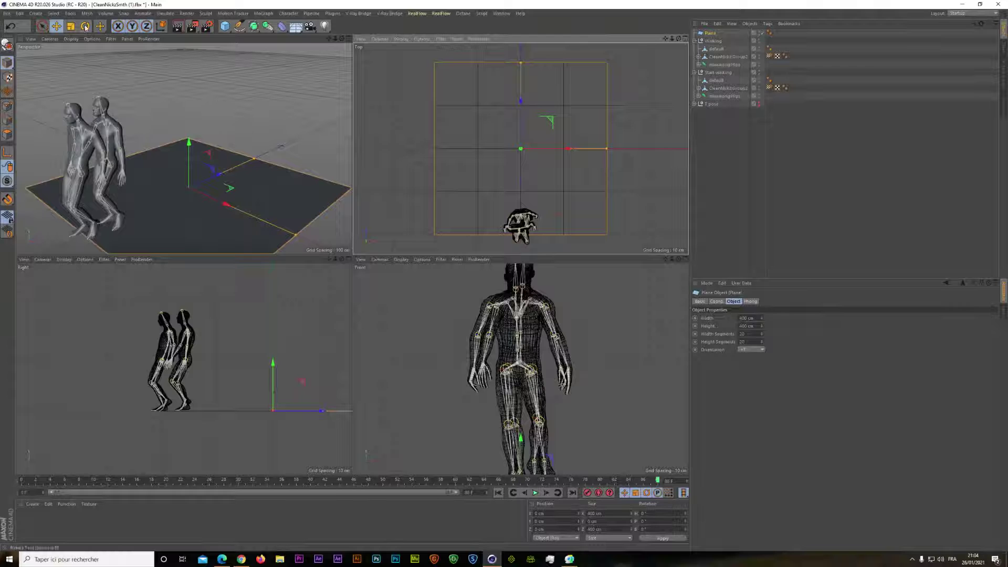
{"action": "key", "text": "r"}
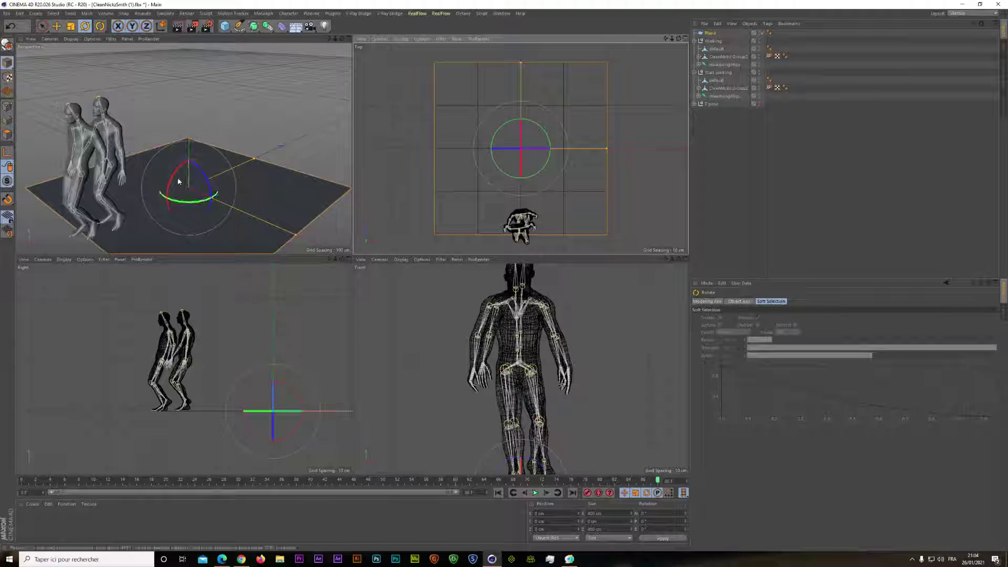
{"action": "left_click_drag", "start_coordinate": [171, 183], "coordinate": [164, 255]}
{"action": "left_click", "coordinate": [348, 260]}
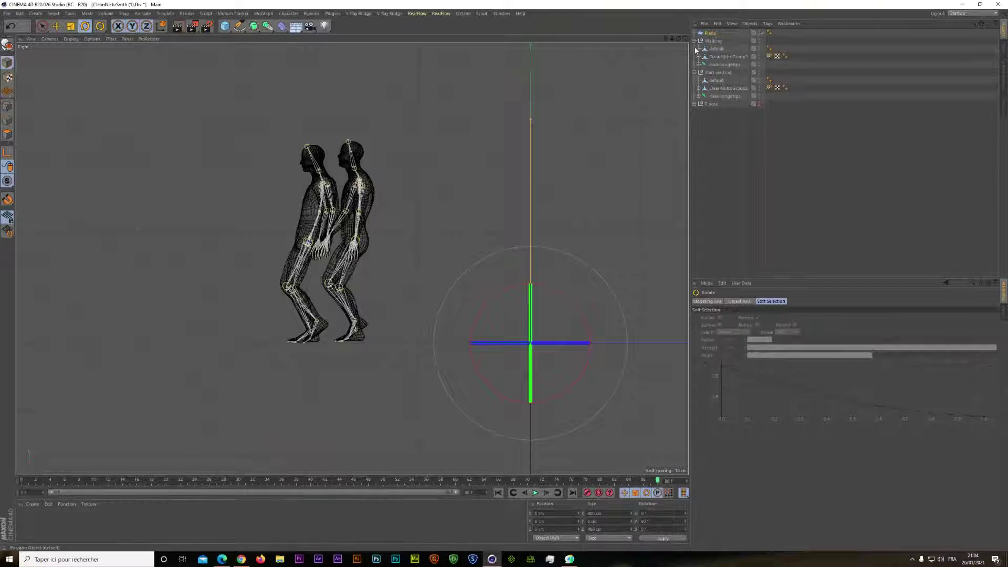
Move the upright Plane along Z to about -186 cm, aligned with the Start walking hips joint at the last frame
{"action": "left_click", "coordinate": [725, 97]}
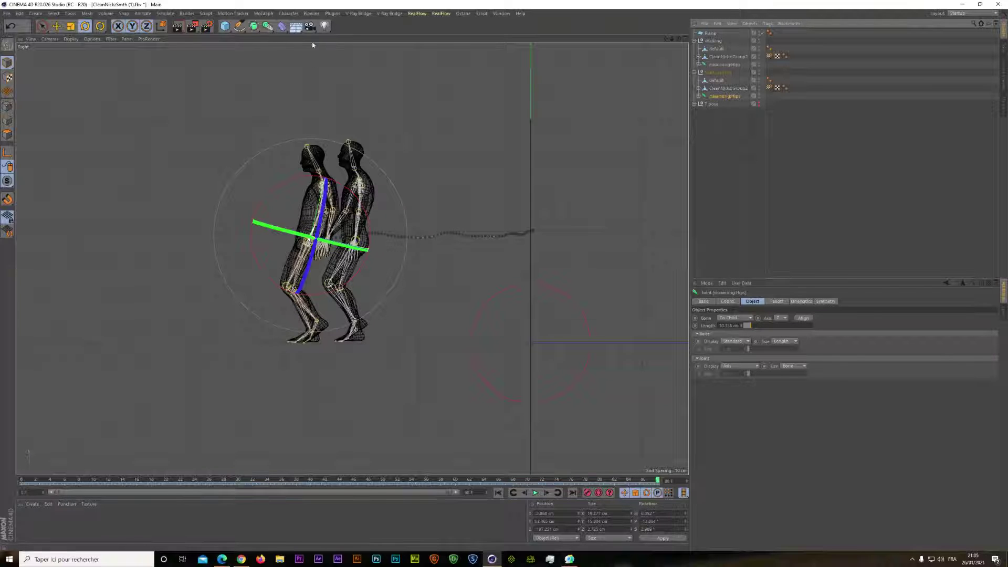
{"action": "left_click", "coordinate": [712, 33]}
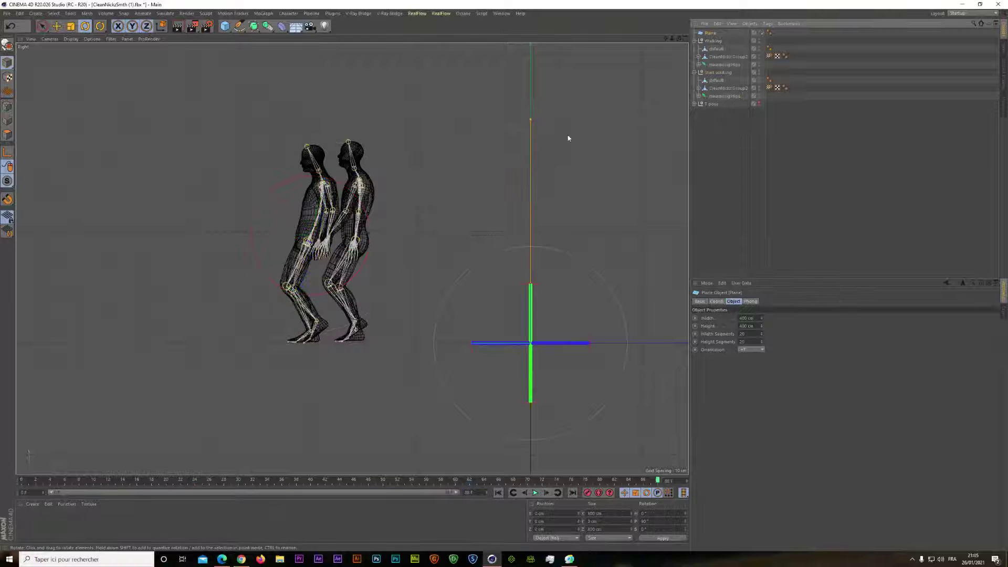
{"action": "left_click", "coordinate": [56, 26]}
{"action": "left_click_drag", "start_coordinate": [430, 345], "coordinate": [219, 347]}
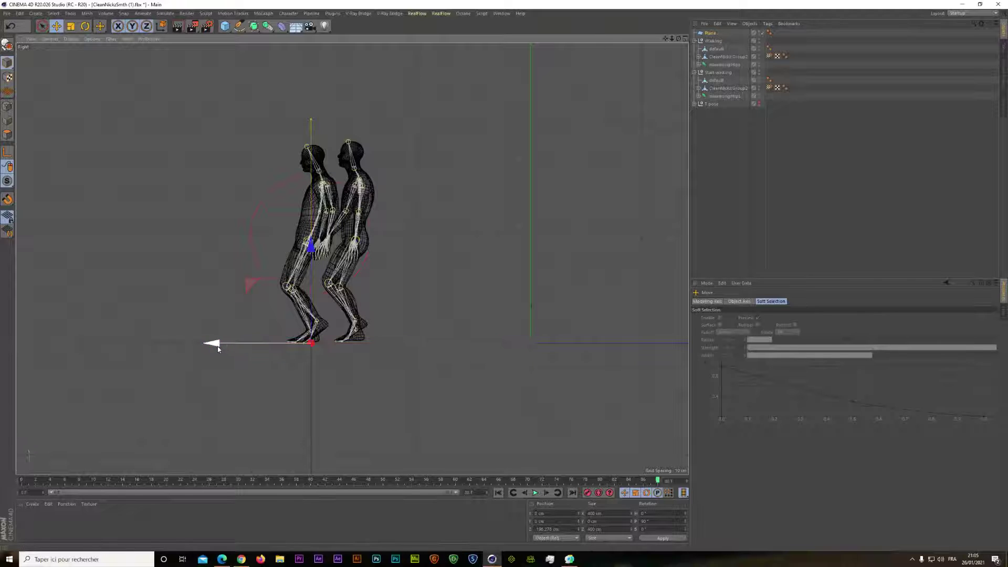
{"action": "left_click", "coordinate": [716, 97]}
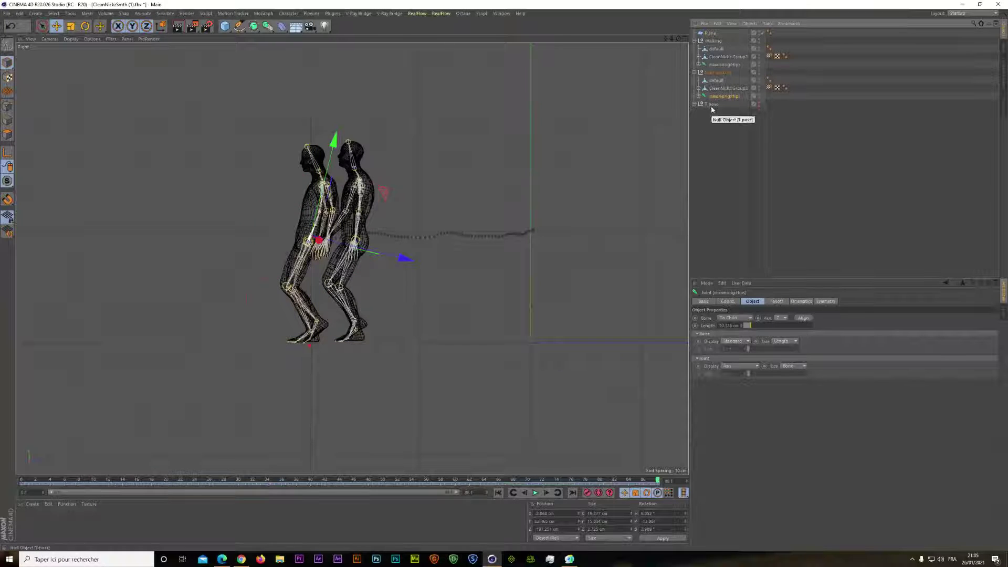
{"action": "left_click", "coordinate": [713, 34]}
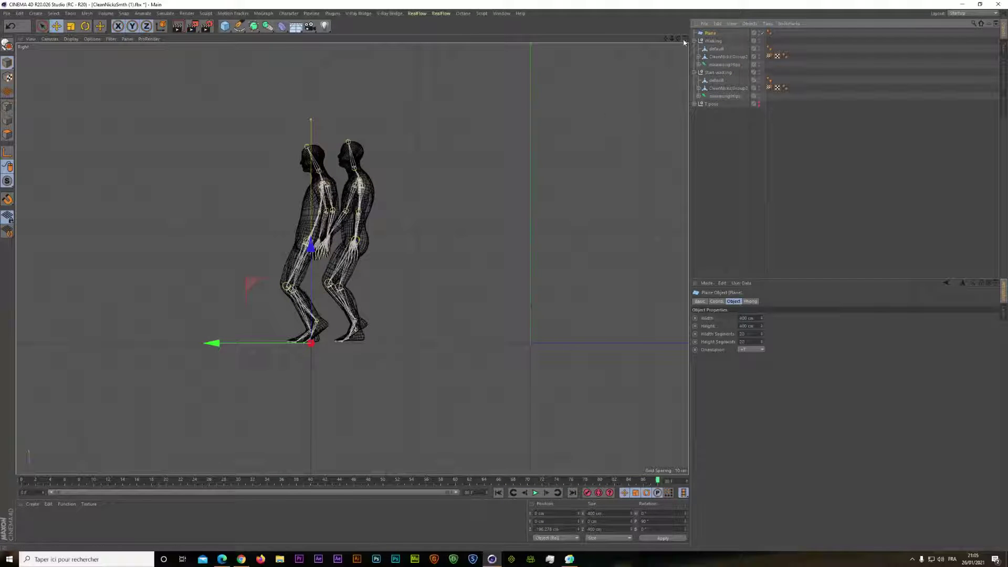
Open the F-curves of the Walking group's hips joint and isolate its Position Z curve
{"action": "left_click", "coordinate": [729, 64]}
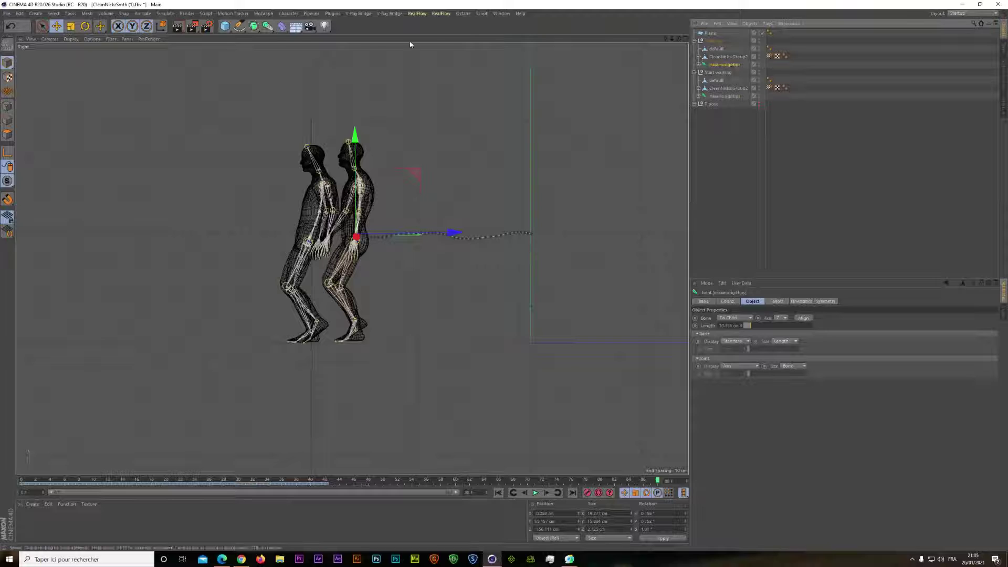
{"action": "left_click", "coordinate": [504, 14]}
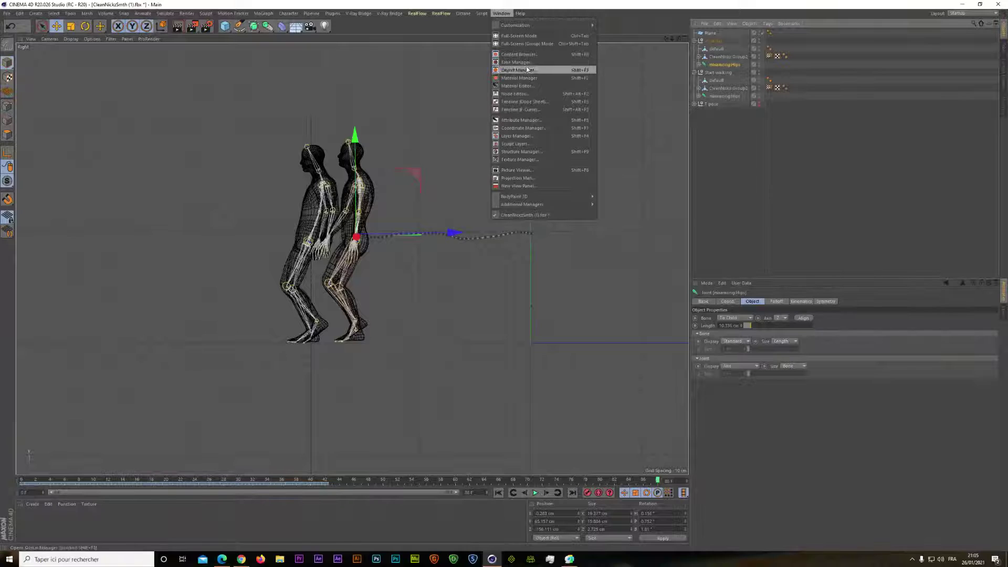
{"action": "left_click", "coordinate": [531, 110]}
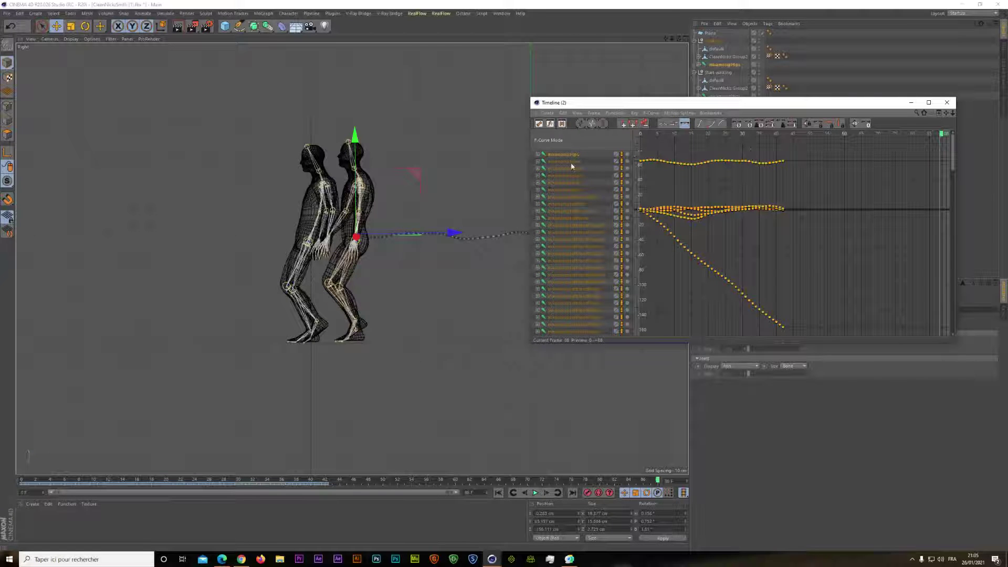
{"action": "left_click", "coordinate": [538, 155]}
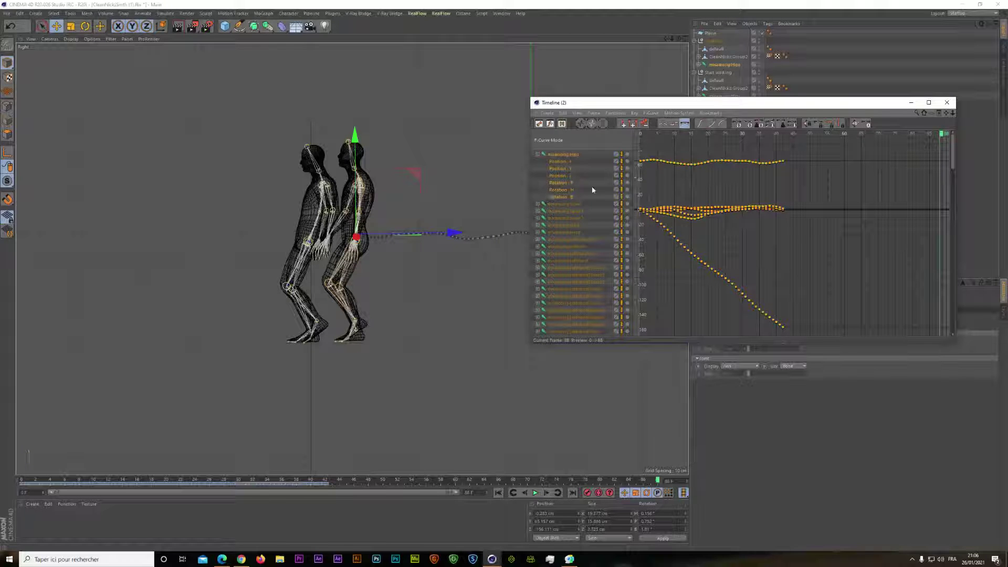
{"action": "left_click", "coordinate": [560, 176]}
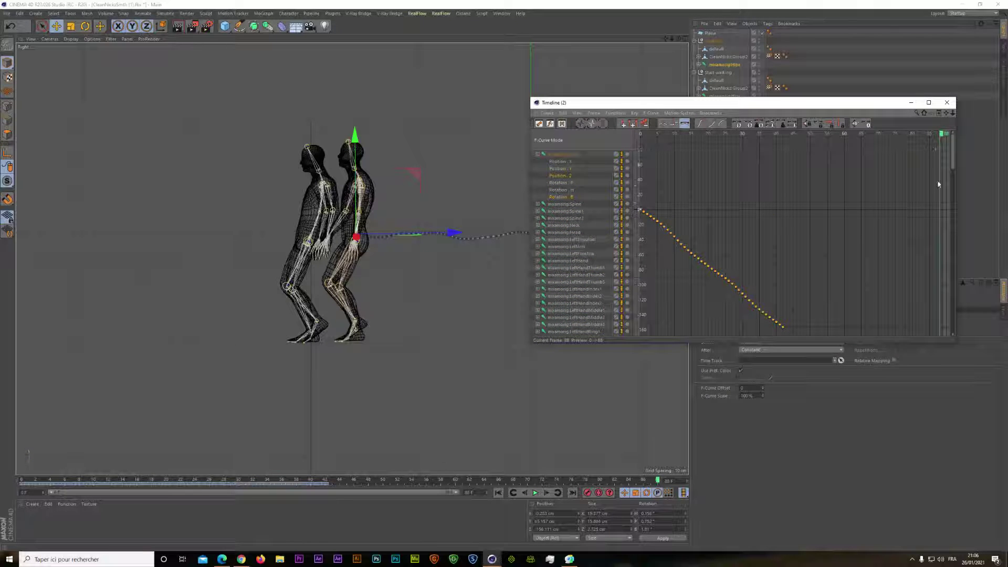
Shift all Position Z keys of the Walking hips joint downward until its motion path starts at the Start walking character, and close the curve editor
{"action": "left_click", "coordinate": [642, 212]}
{"action": "left_click_drag", "start_coordinate": [677, 102], "coordinate": [745, 76]}
{"action": "left_click_drag", "start_coordinate": [709, 182], "coordinate": [851, 298]}
{"action": "left_click_drag", "start_coordinate": [927, 75], "coordinate": [842, 29]}
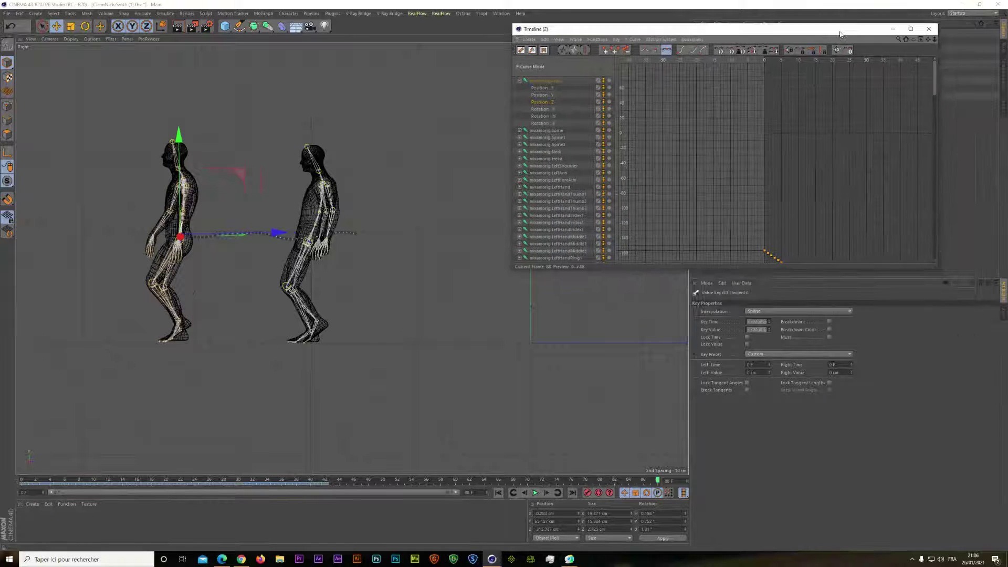
{"action": "left_click_drag", "start_coordinate": [936, 90], "coordinate": [939, 114]}
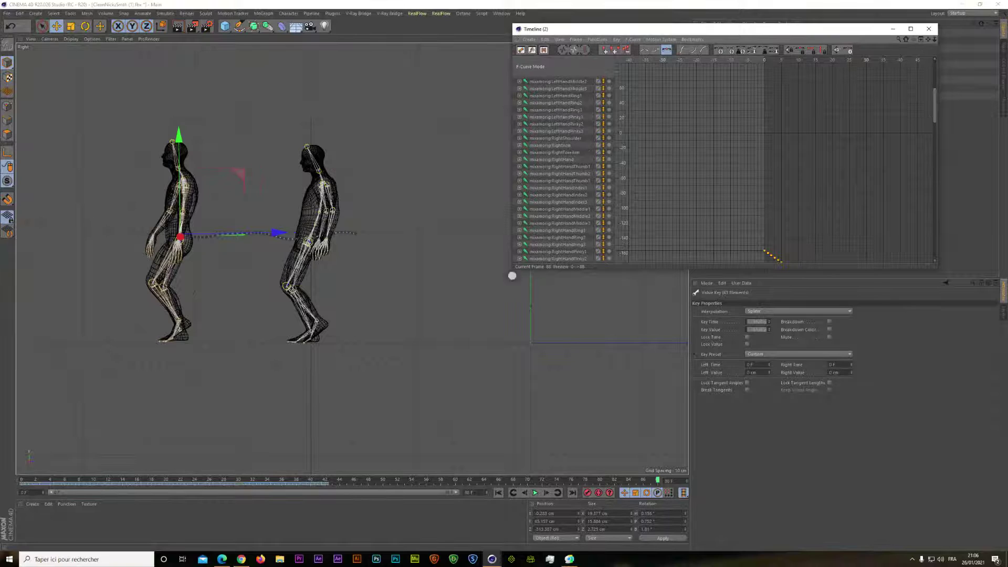
{"action": "left_click", "coordinate": [928, 39]}
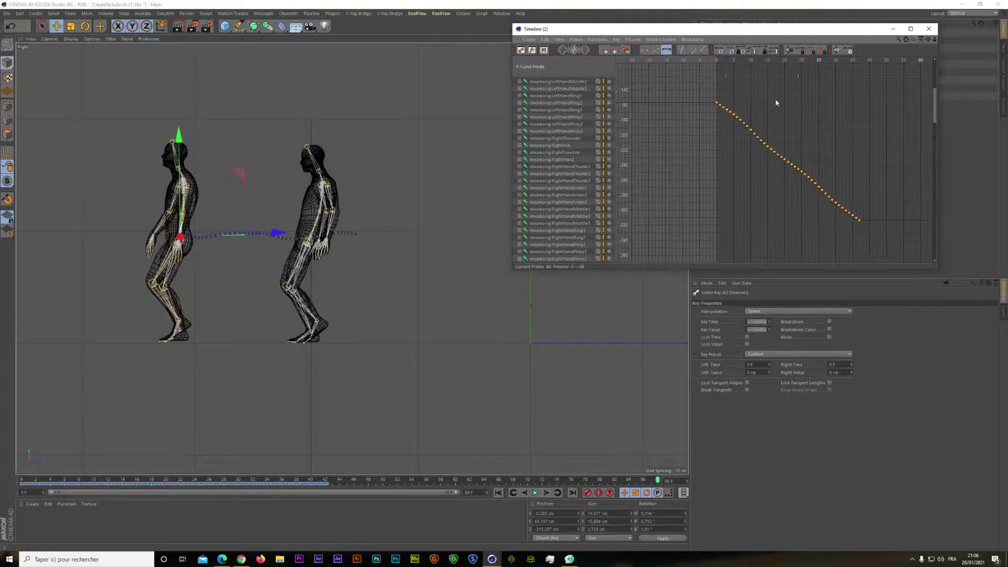
{"action": "left_click_drag", "start_coordinate": [721, 102], "coordinate": [719, 136]}
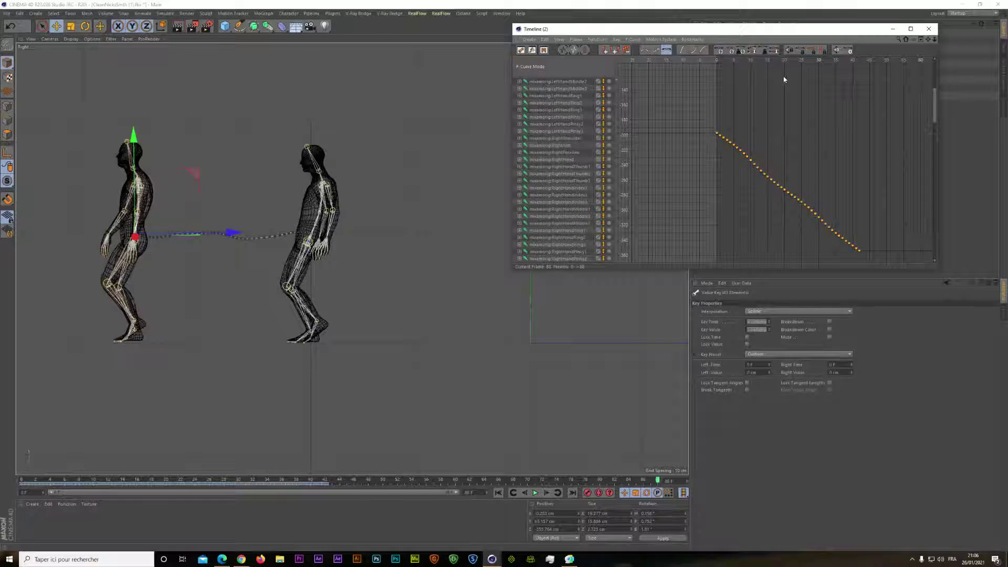
{"action": "left_click", "coordinate": [929, 29]}
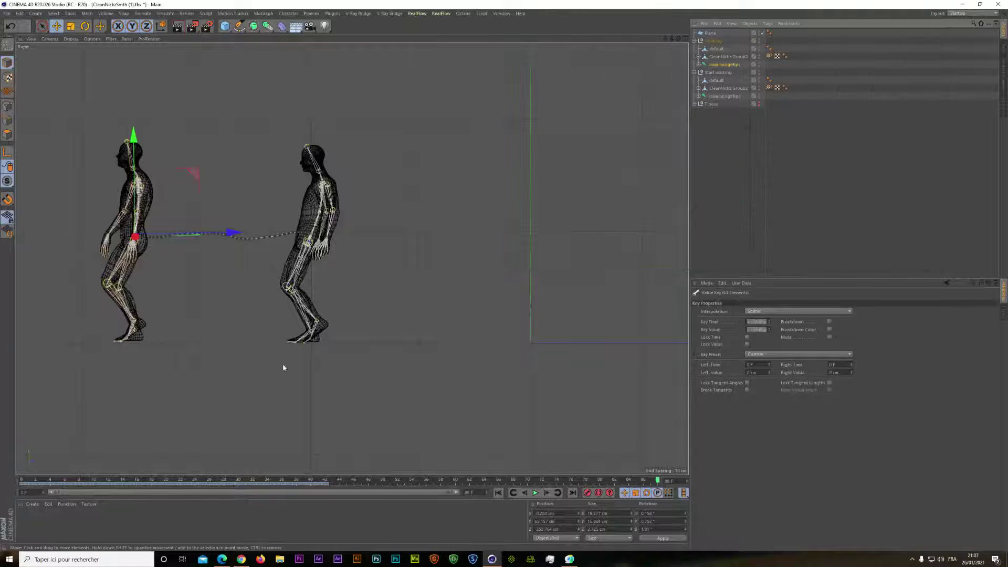
Hide the Plane and the Walking and Start walking groups, and make the T pose group visible in the perspective view
{"action": "mouse_move", "coordinate": [648, 478]}
{"action": "left_mouse_down"}
{"action": "mouse_move", "coordinate": [32, 479]}
{"action": "mouse_move", "coordinate": [295, 499]}
{"action": "mouse_move", "coordinate": [669, 550]}
{"action": "left_mouse_up"}
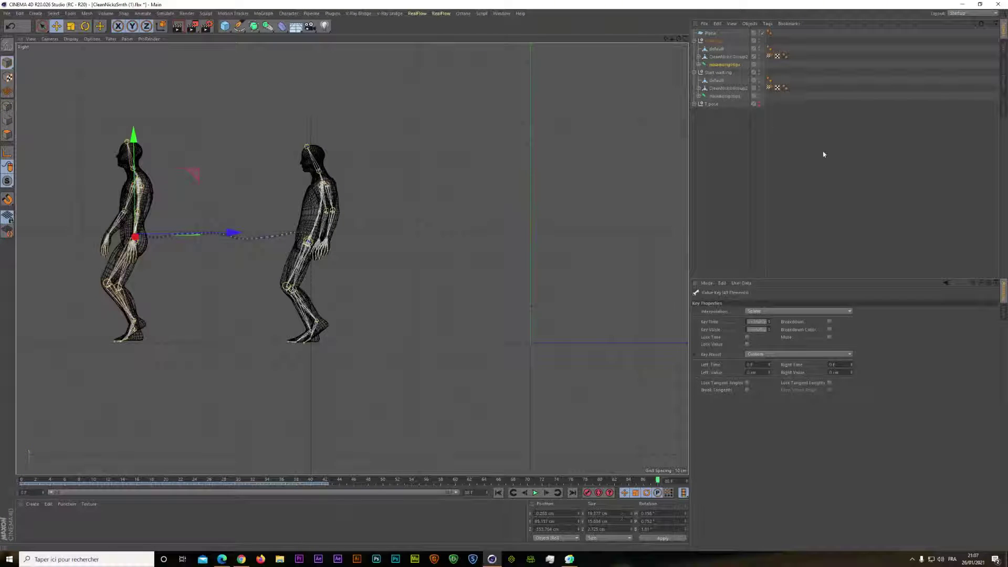
{"action": "left_click", "coordinate": [684, 38]}
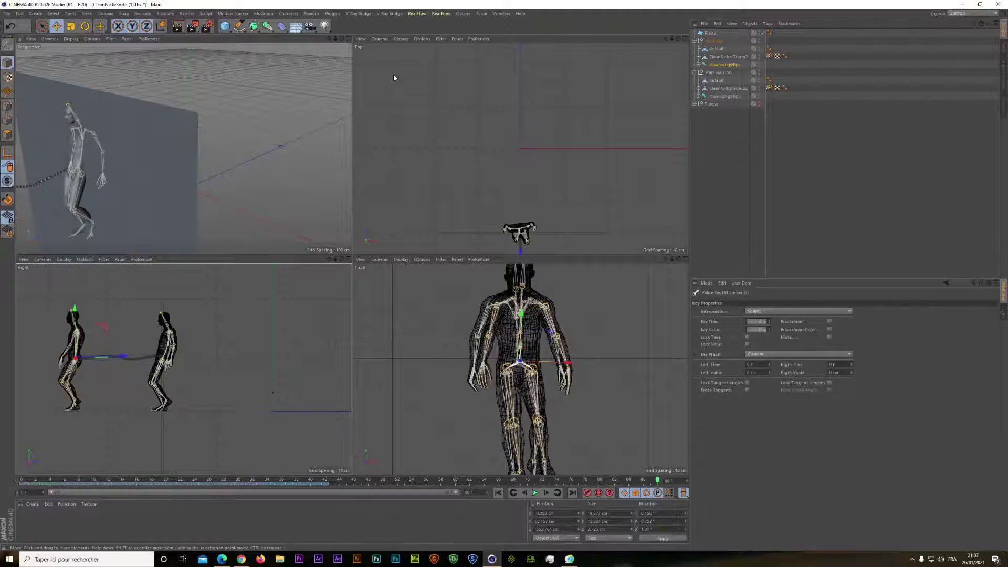
{"action": "left_click", "coordinate": [347, 39]}
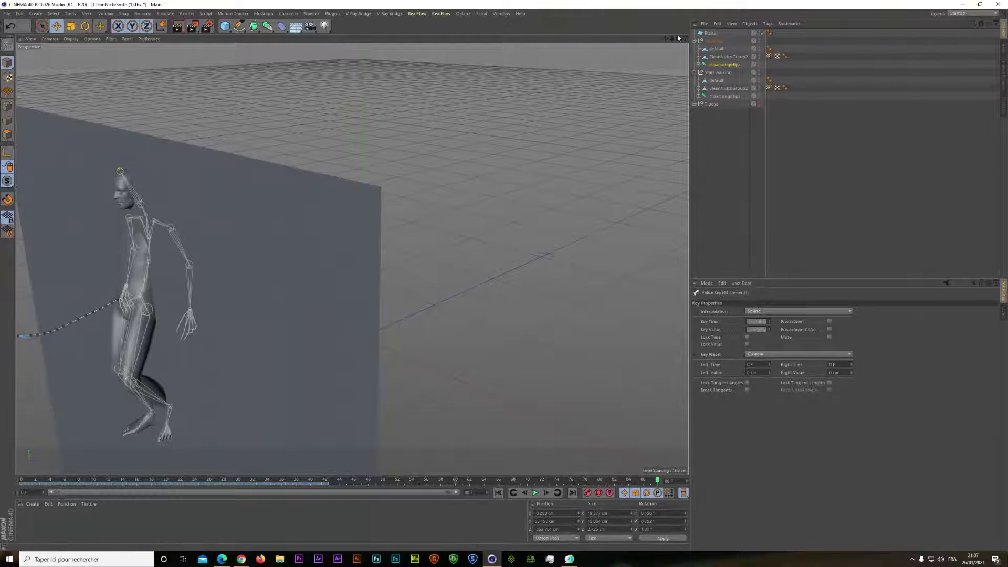
{"action": "key", "text": "h"}
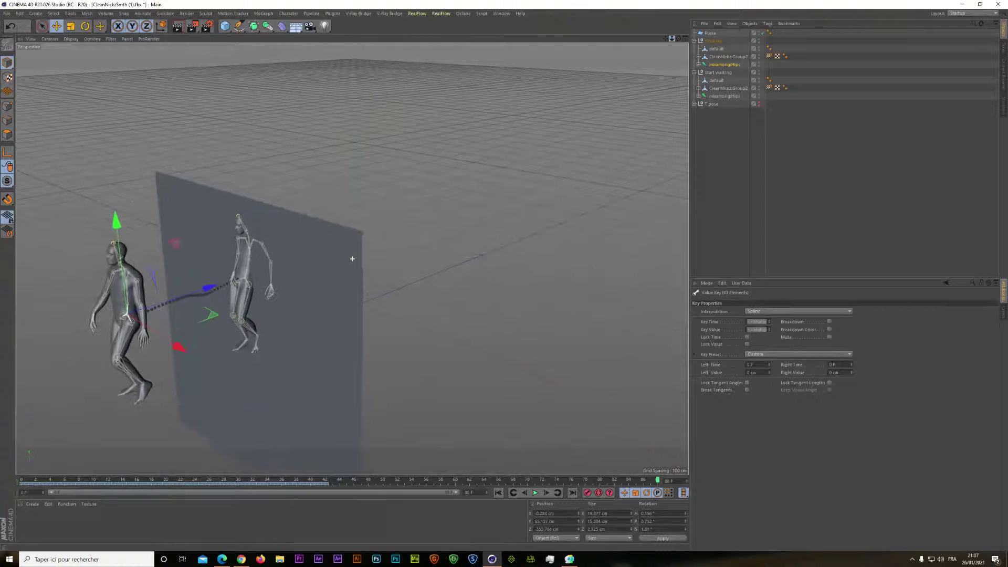
{"action": "left_click", "coordinate": [759, 32]}
{"action": "left_click", "coordinate": [759, 40]}
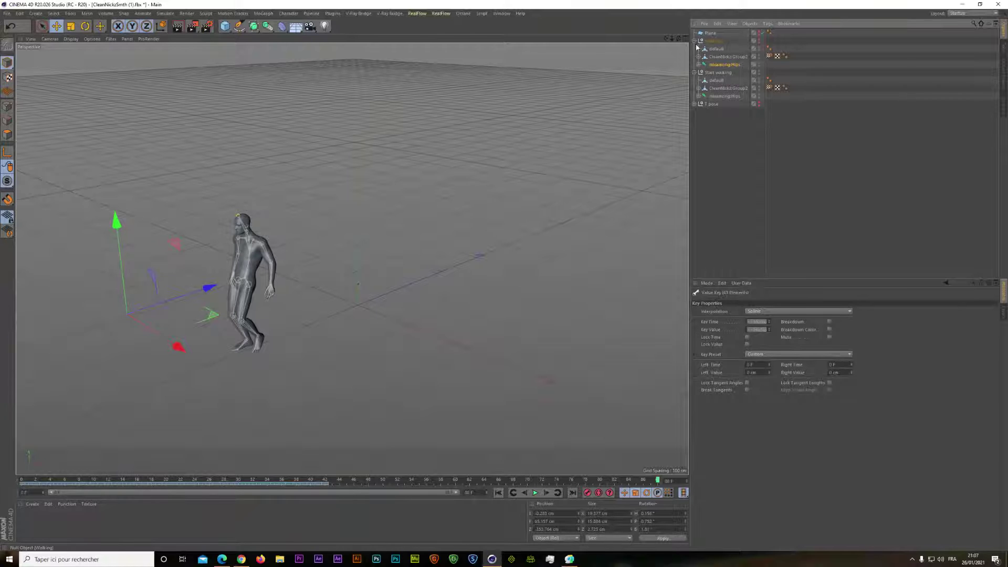
{"action": "left_click", "coordinate": [695, 41]}
{"action": "left_click", "coordinate": [759, 50]}
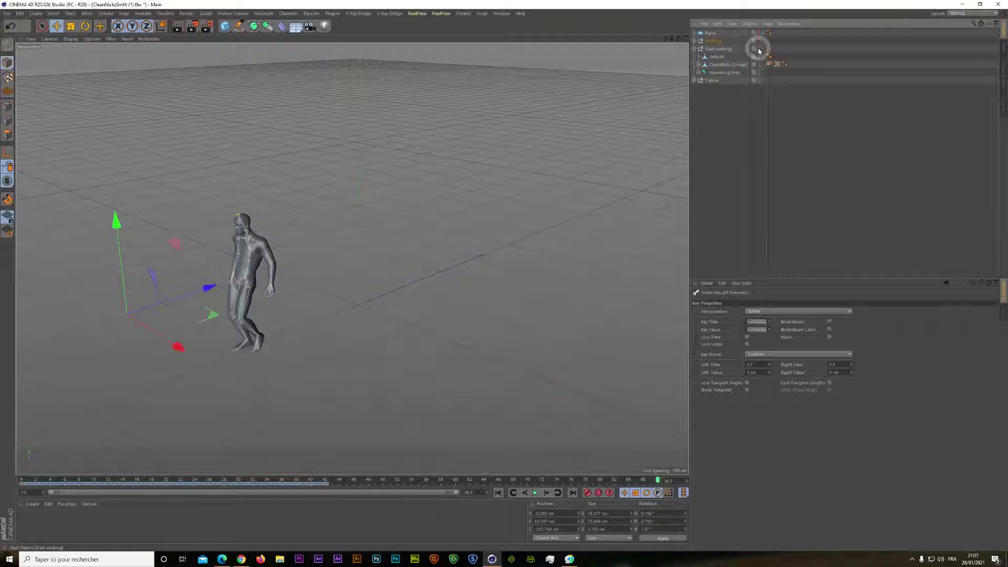
{"action": "left_click", "coordinate": [695, 49]}
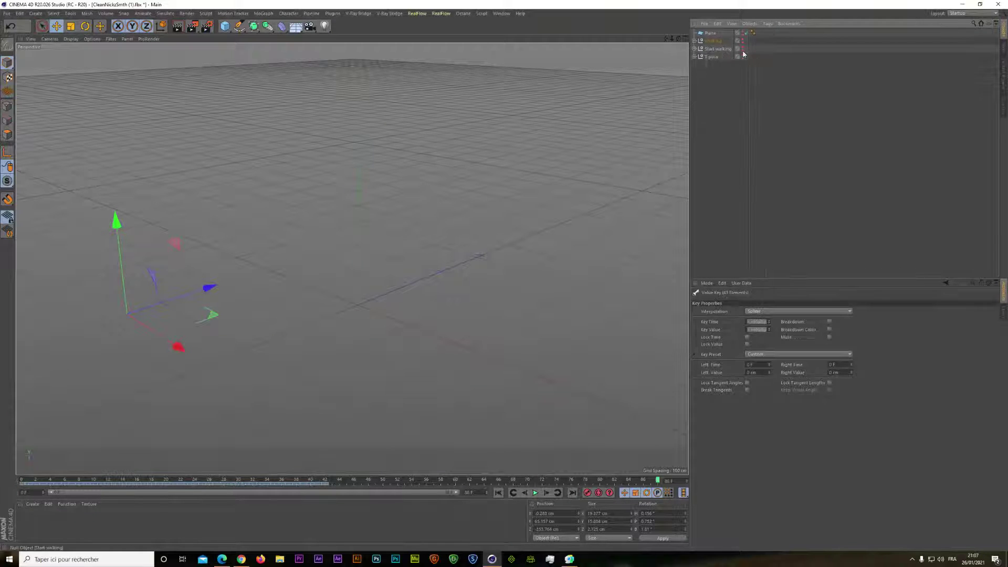
{"action": "left_click", "coordinate": [742, 56]}
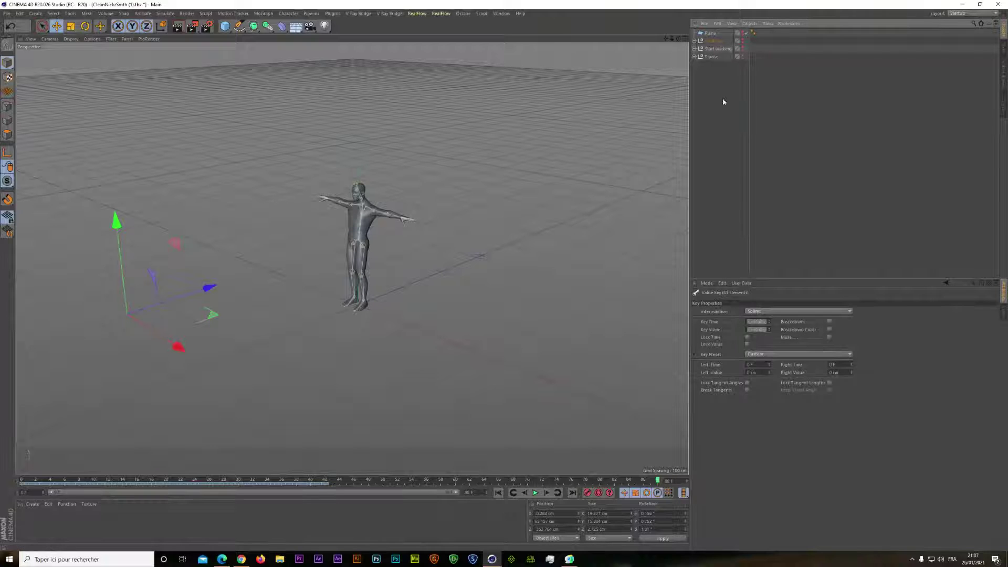
{"action": "left_click", "coordinate": [136, 12]}
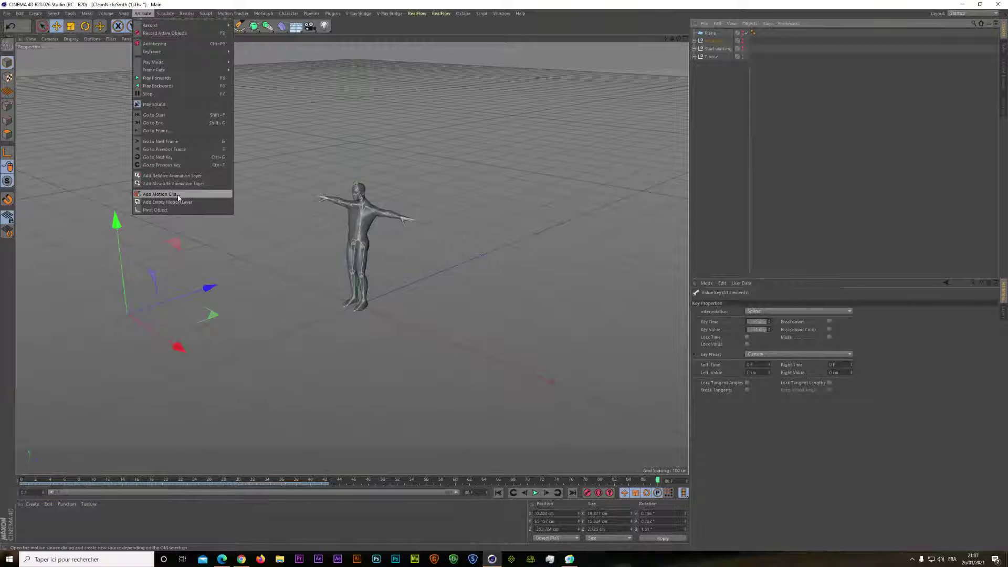
{"action": "left_click", "coordinate": [143, 13]}
{"action": "left_click", "coordinate": [143, 13]}
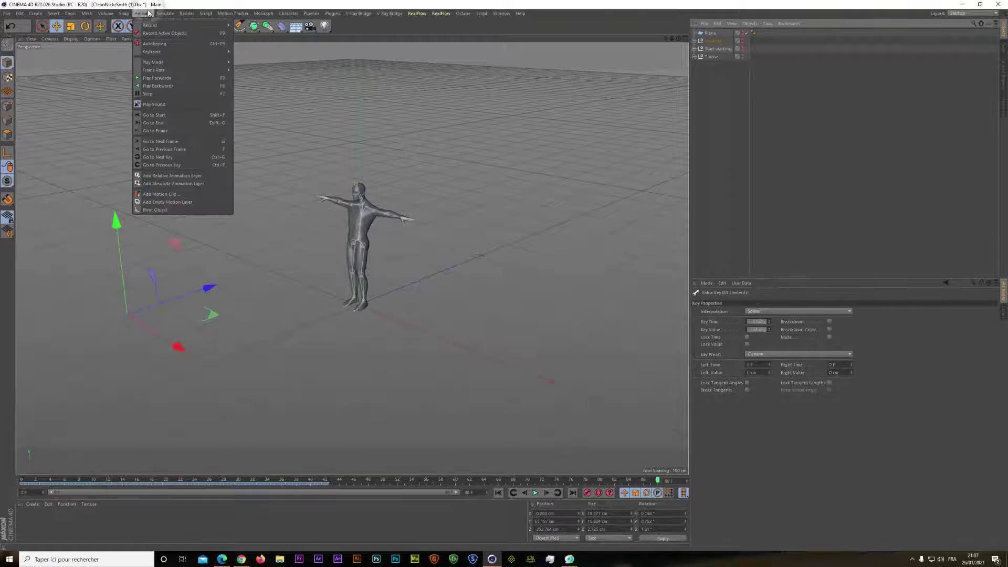
{"action": "left_click", "coordinate": [174, 195]}
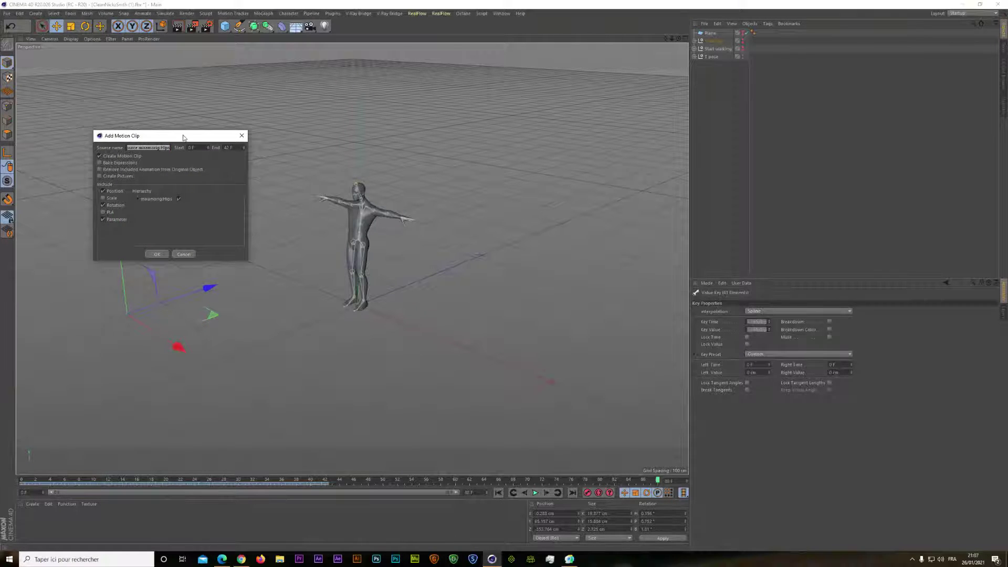
{"action": "left_click_drag", "start_coordinate": [183, 137], "coordinate": [576, 170]}
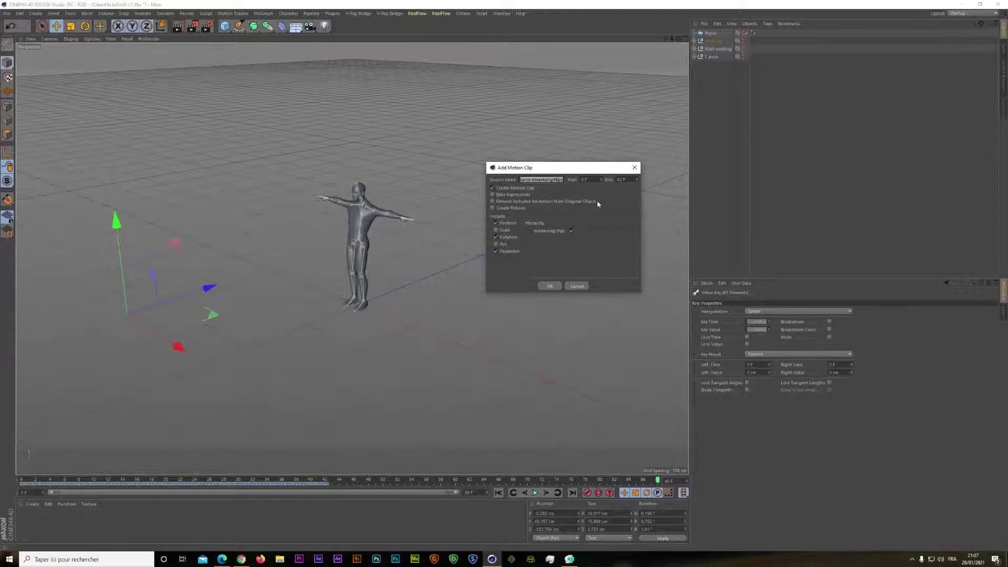
{"action": "left_click", "coordinate": [494, 201]}
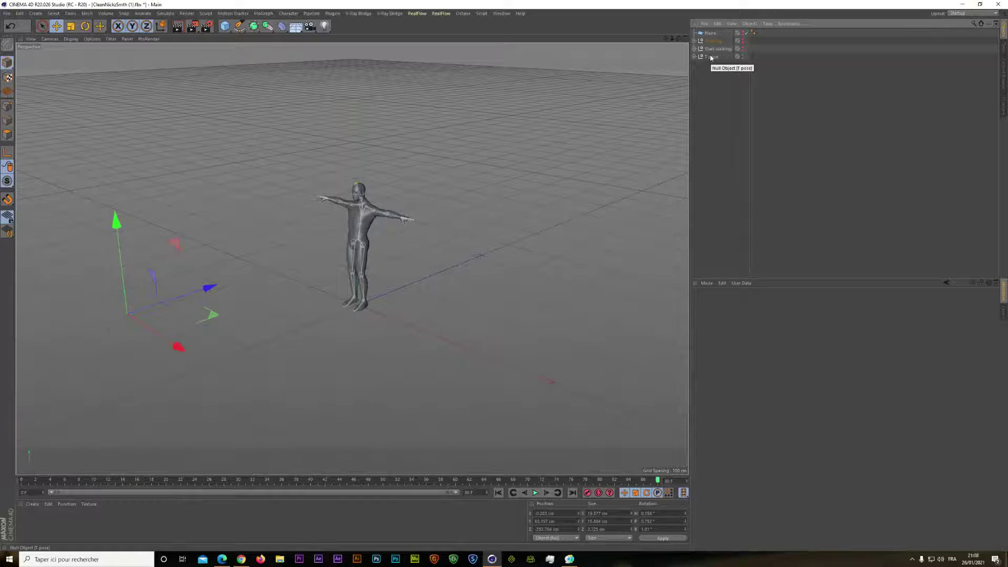
{"action": "left_click", "coordinate": [695, 41]}
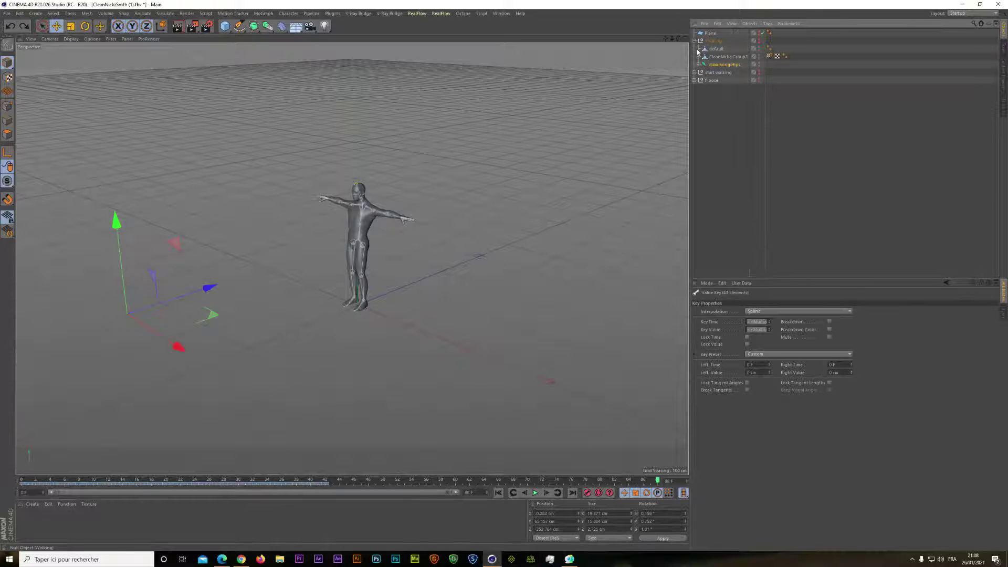
{"action": "left_click", "coordinate": [695, 41]}
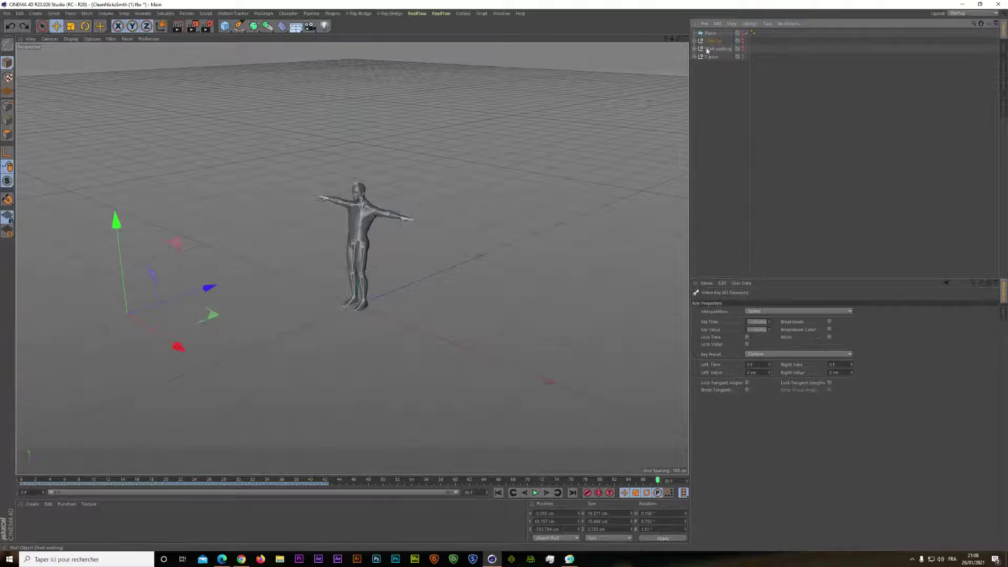
Add a motion clip to the T pose group, removing the included animation from the original object
{"action": "left_click", "coordinate": [710, 56]}
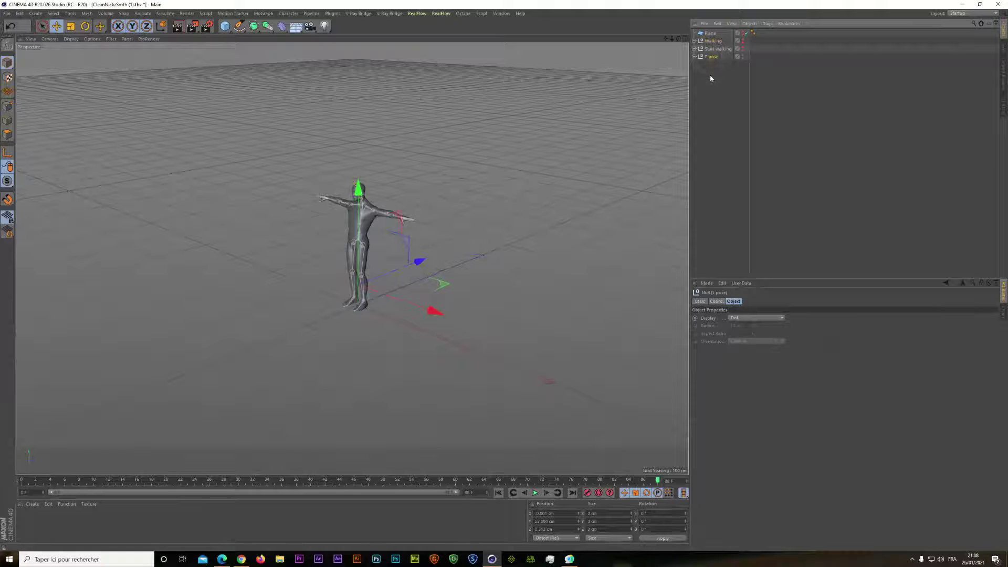
{"action": "left_click", "coordinate": [141, 14]}
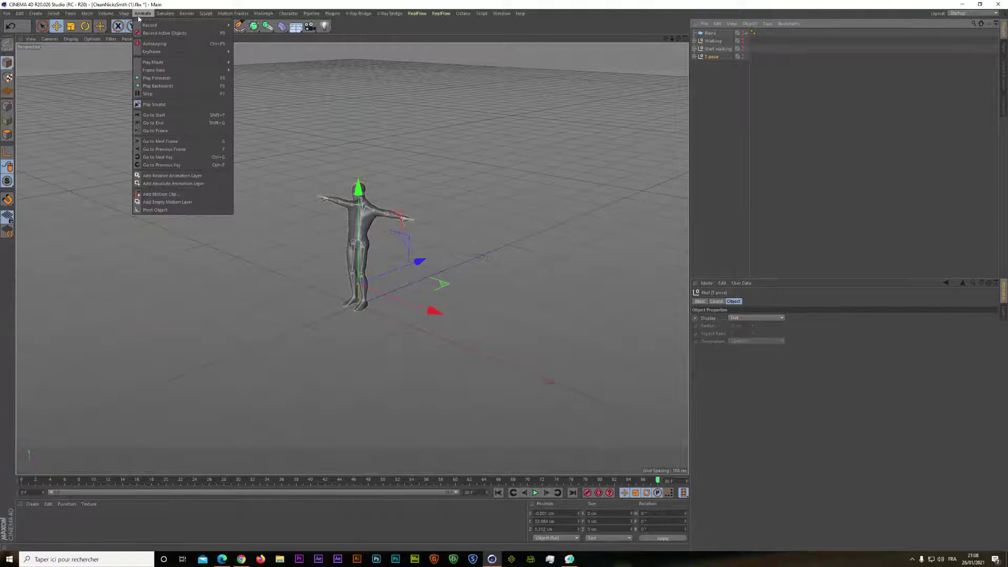
{"action": "left_click", "coordinate": [147, 195]}
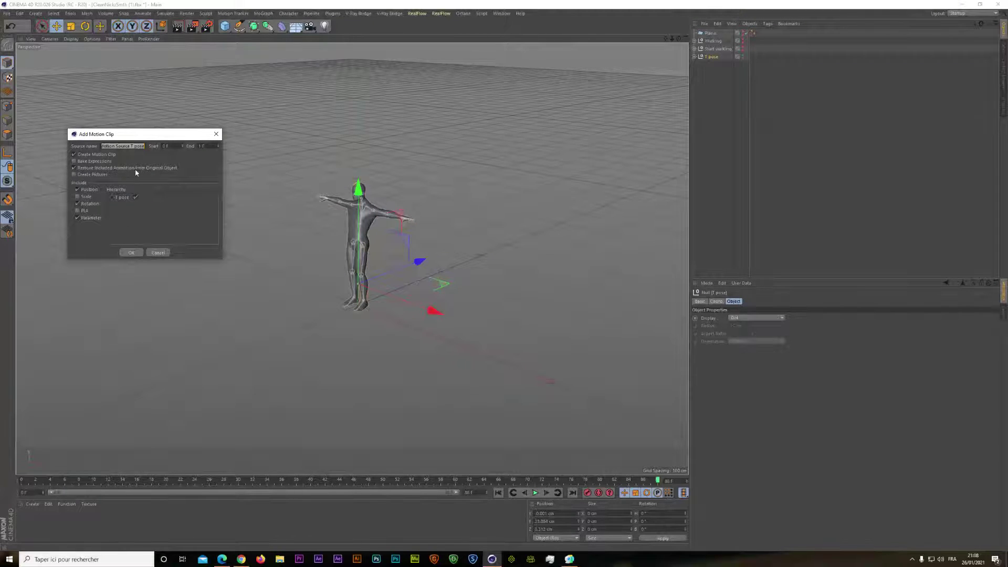
{"action": "left_click", "coordinate": [131, 253]}
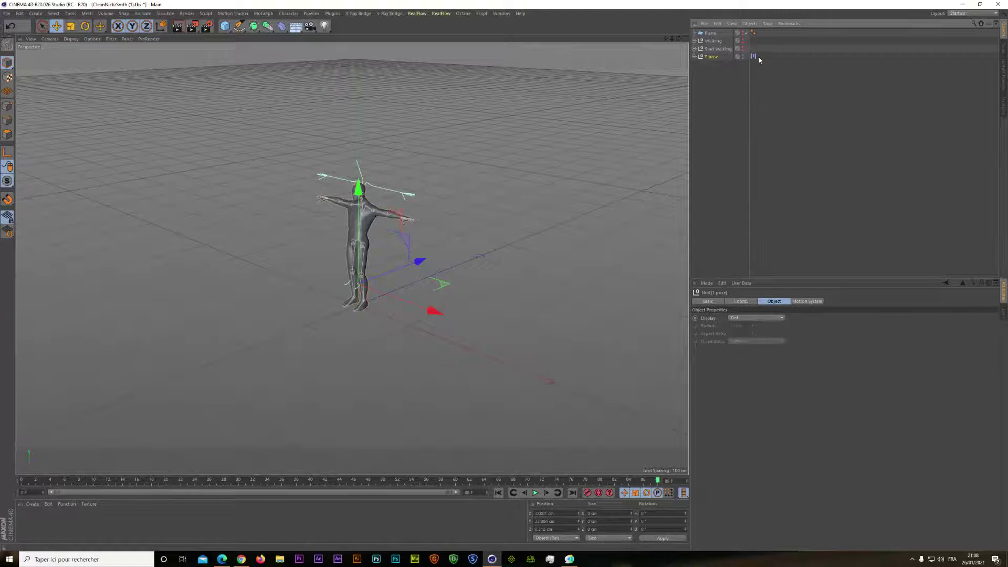
Add a motion clip to the Start walking group without removing the included animation from the original object
{"action": "left_click", "coordinate": [722, 48]}
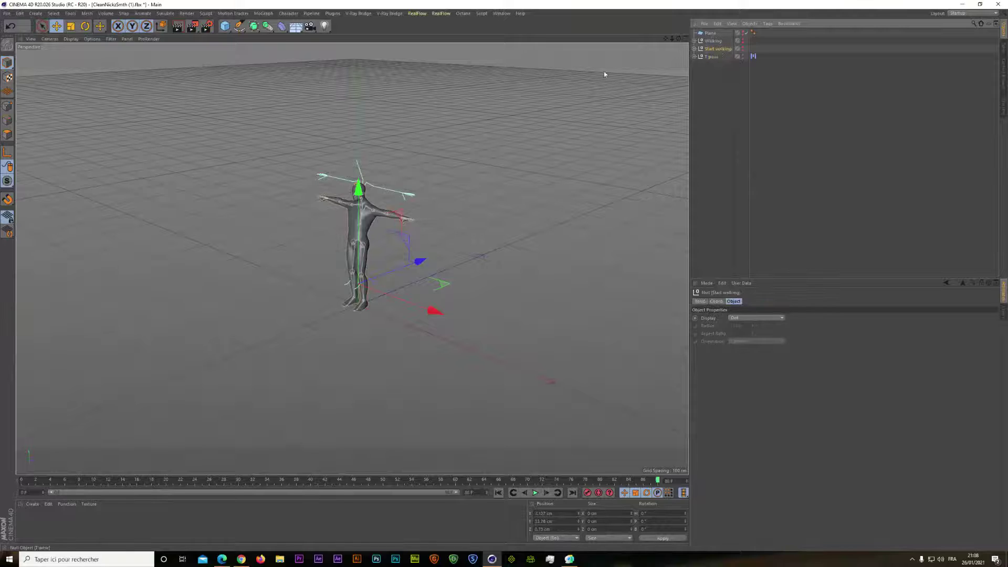
{"action": "left_click", "coordinate": [144, 14]}
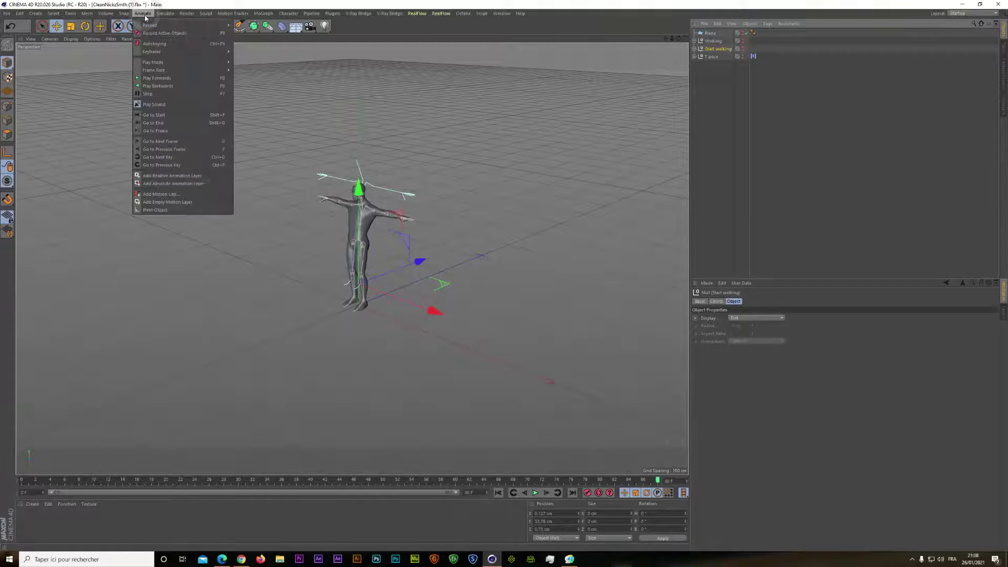
{"action": "left_click", "coordinate": [155, 195]}
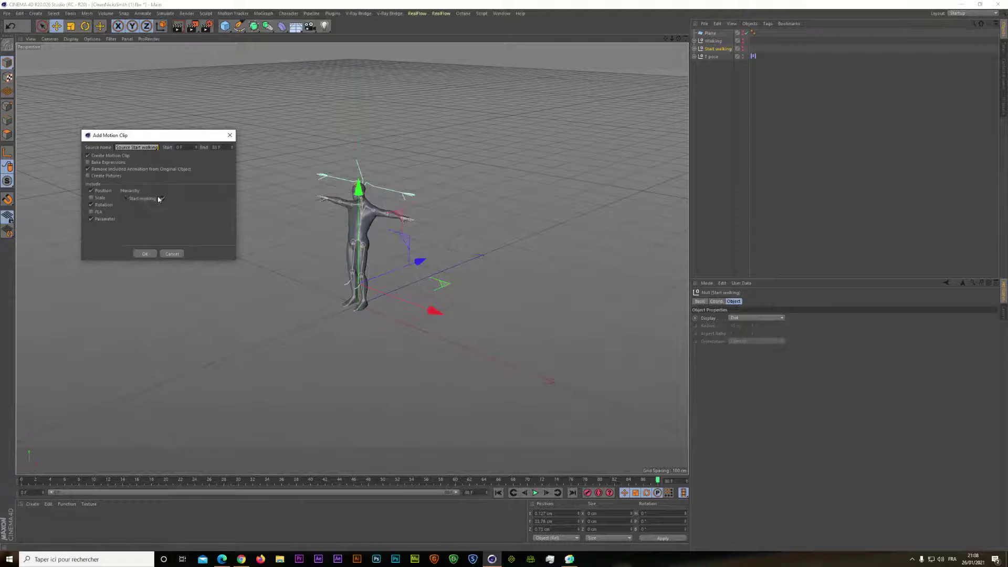
{"action": "left_click", "coordinate": [92, 170]}
{"action": "left_click", "coordinate": [146, 254]}
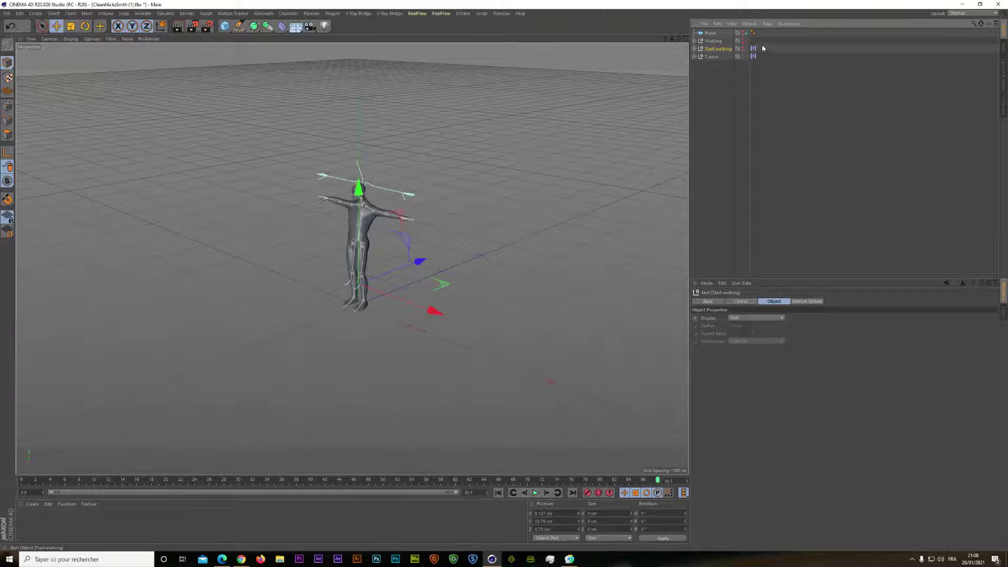
Add a motion clip to the Walking group, keeping the included animation on the original object
{"action": "left_click", "coordinate": [713, 40]}
{"action": "left_click", "coordinate": [145, 16]}
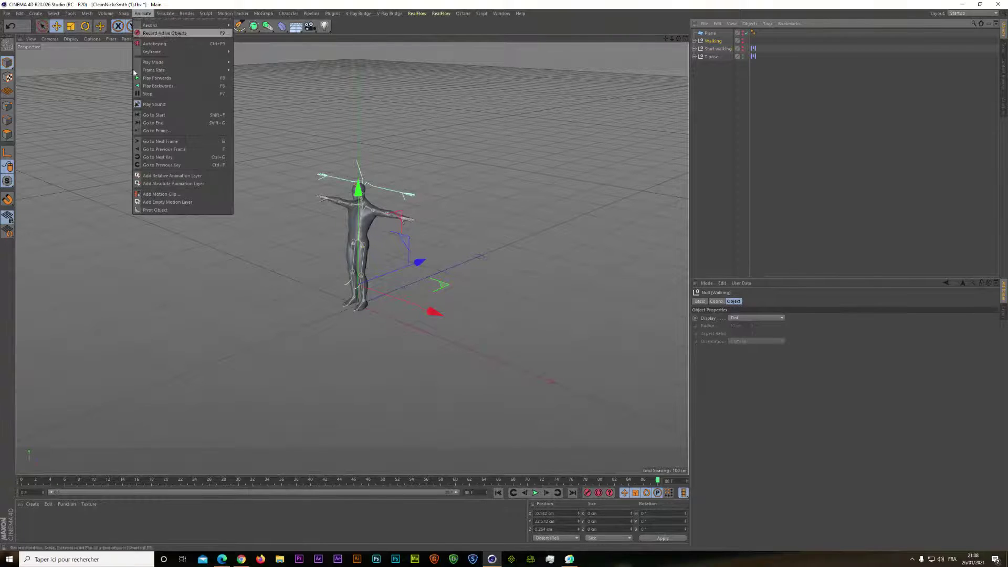
{"action": "left_click", "coordinate": [150, 195]}
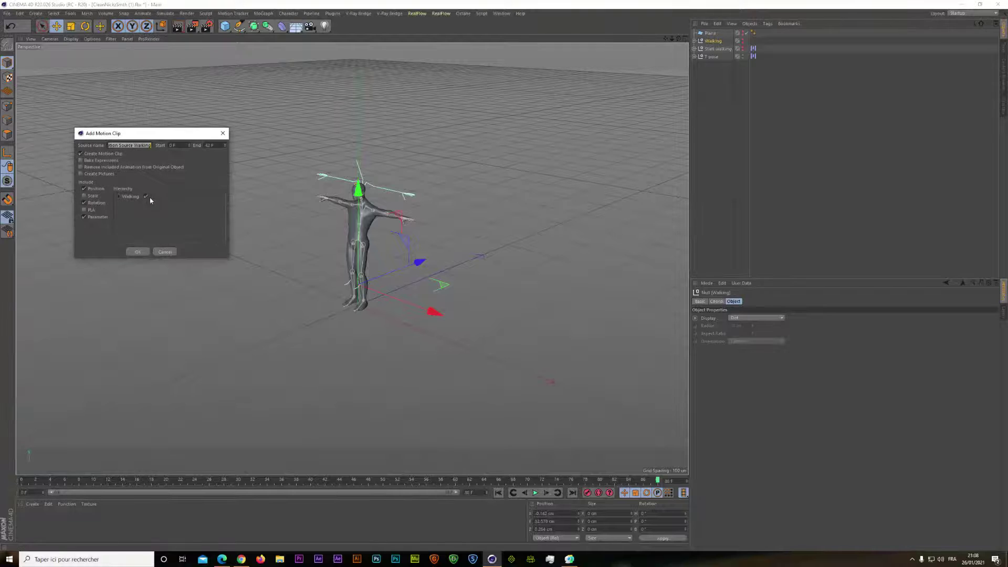
{"action": "left_click", "coordinate": [139, 252]}
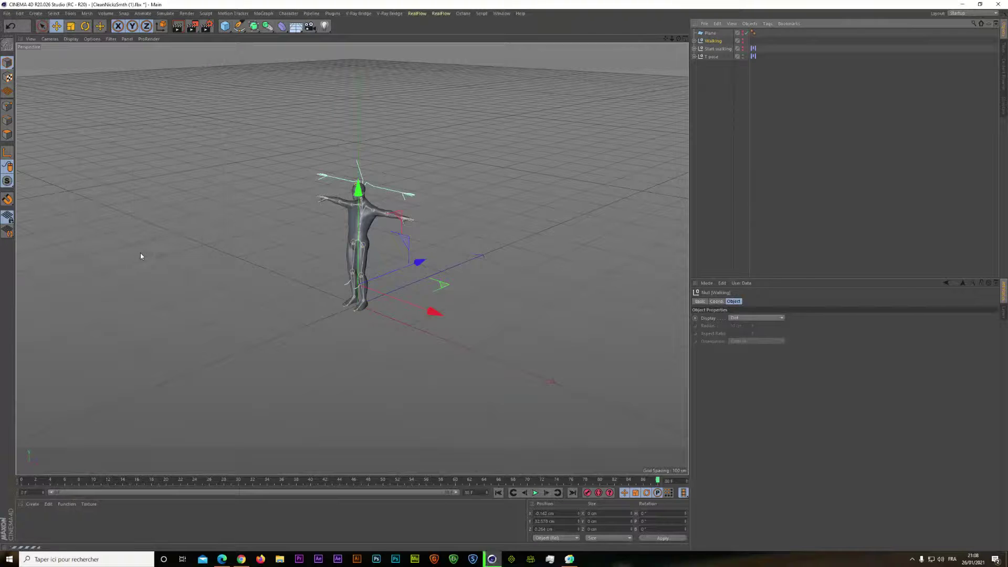
Open the T pose motion system in the timeline and place the Start walking motion source on its layer, starting at frame 1
{"action": "left_click", "coordinate": [753, 56]}
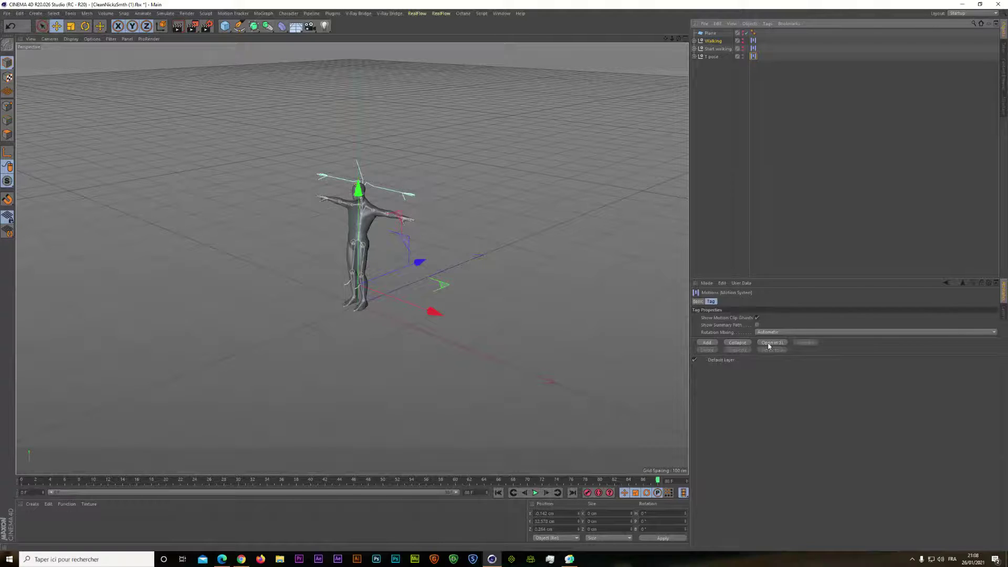
{"action": "left_click", "coordinate": [775, 345]}
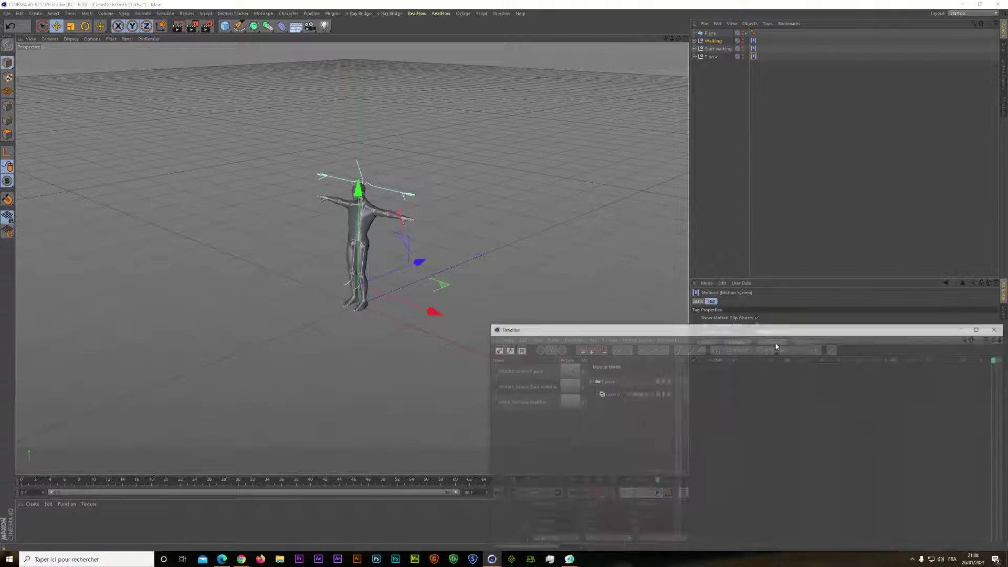
{"action": "left_click_drag", "start_coordinate": [735, 333], "coordinate": [686, 119]}
{"action": "left_click", "coordinate": [470, 177]}
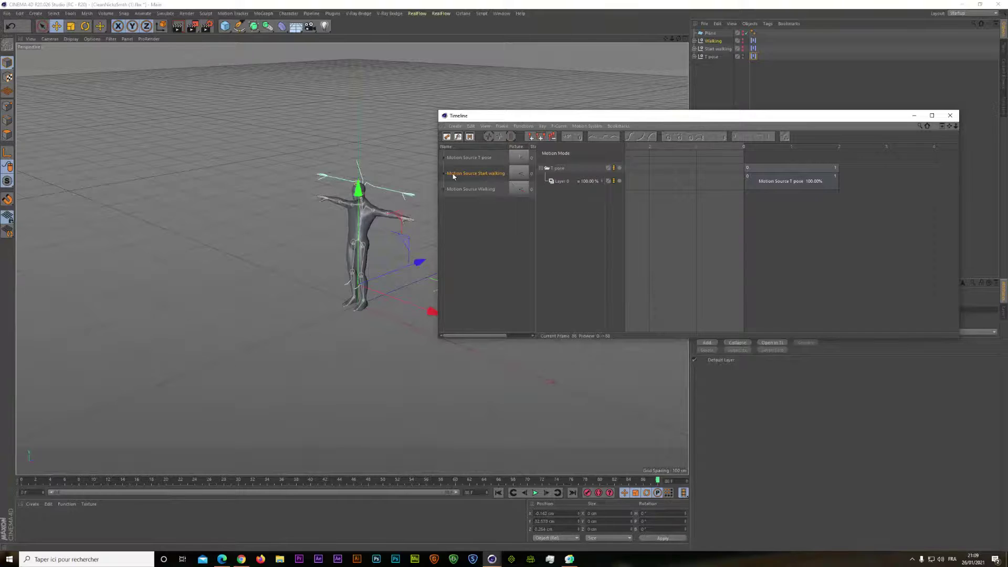
{"action": "left_click_drag", "start_coordinate": [450, 177], "coordinate": [869, 163]}
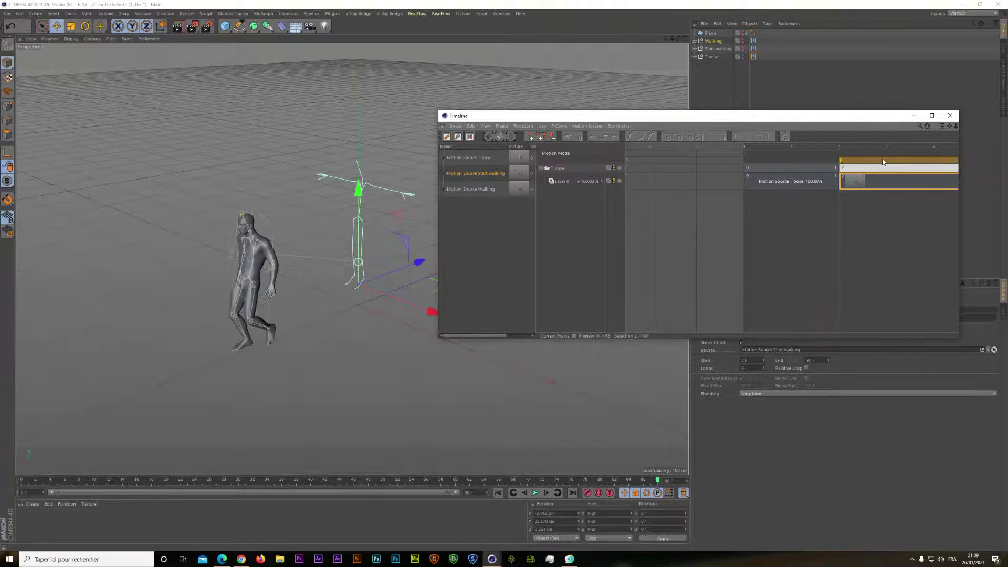
{"action": "left_click_drag", "start_coordinate": [774, 168], "coordinate": [772, 169]}
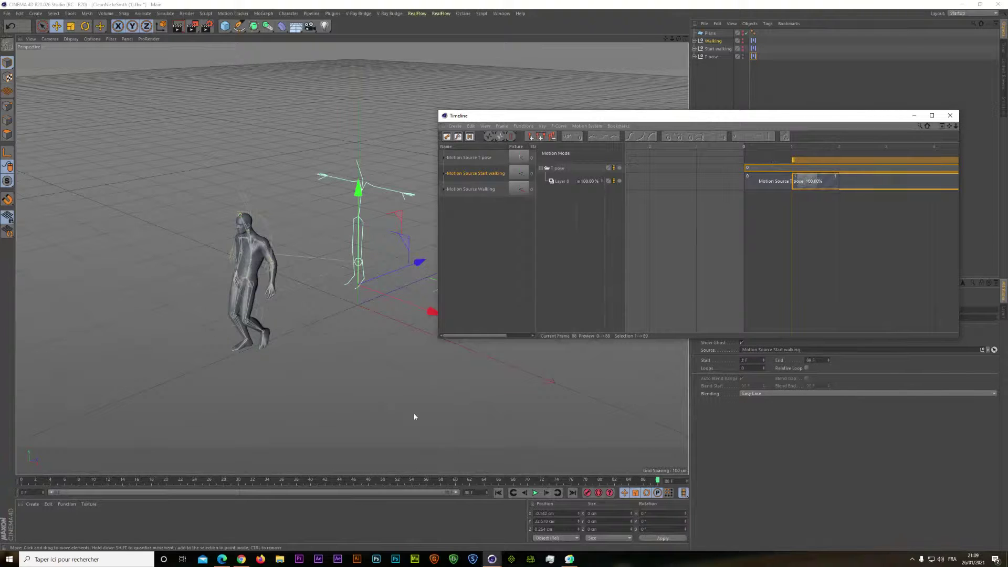
Extend the project and preview range to 200 frames, and scrub from frame 0 through the start-walking motion
{"action": "left_click_drag", "start_coordinate": [657, 480], "coordinate": [22, 473]}
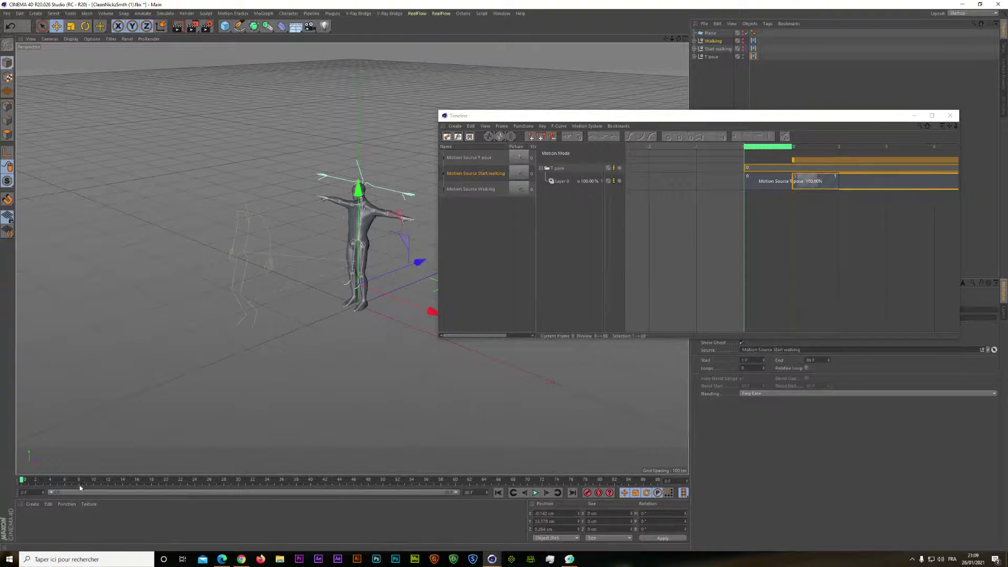
{"action": "double_click", "coordinate": [472, 494]}
{"action": "key", "text": "Return"}
{"action": "mouse_move", "coordinate": [457, 493]}
{"action": "left_mouse_down"}
{"action": "mouse_move", "coordinate": [255, 493]}
{"action": "mouse_move", "coordinate": [457, 493]}
{"action": "left_mouse_up"}
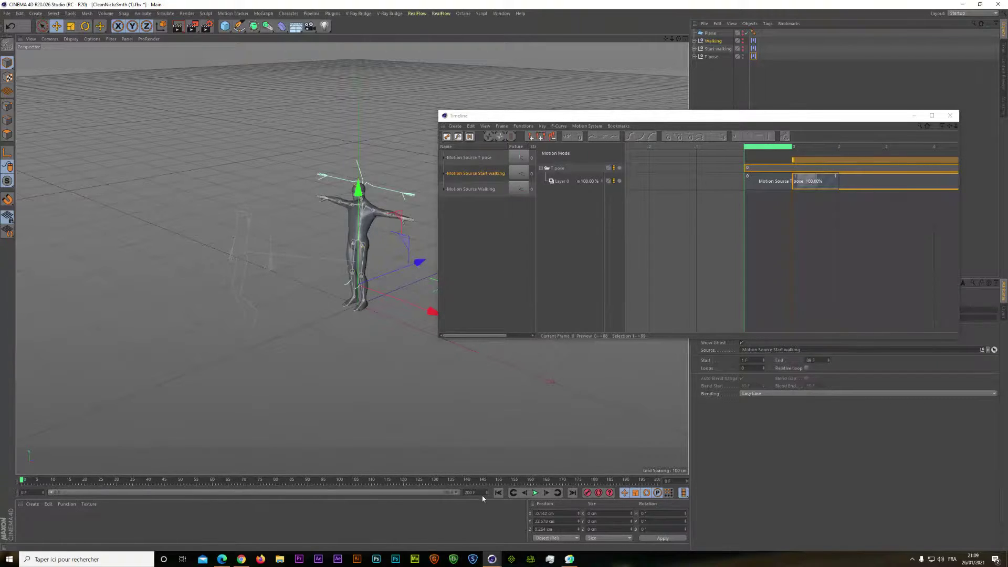
{"action": "left_click_drag", "start_coordinate": [23, 481], "coordinate": [304, 500]}
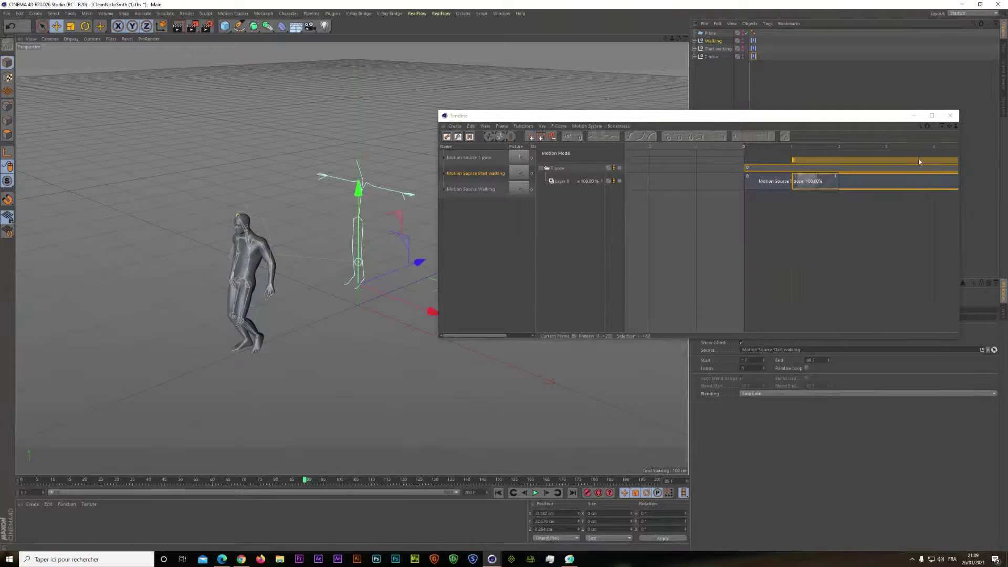
Place the Walking motion source on the T pose layer from frame 81, overlapping the Start walking clip, check the transition and close the timeline
{"action": "left_click_drag", "start_coordinate": [950, 124], "coordinate": [570, 192]}
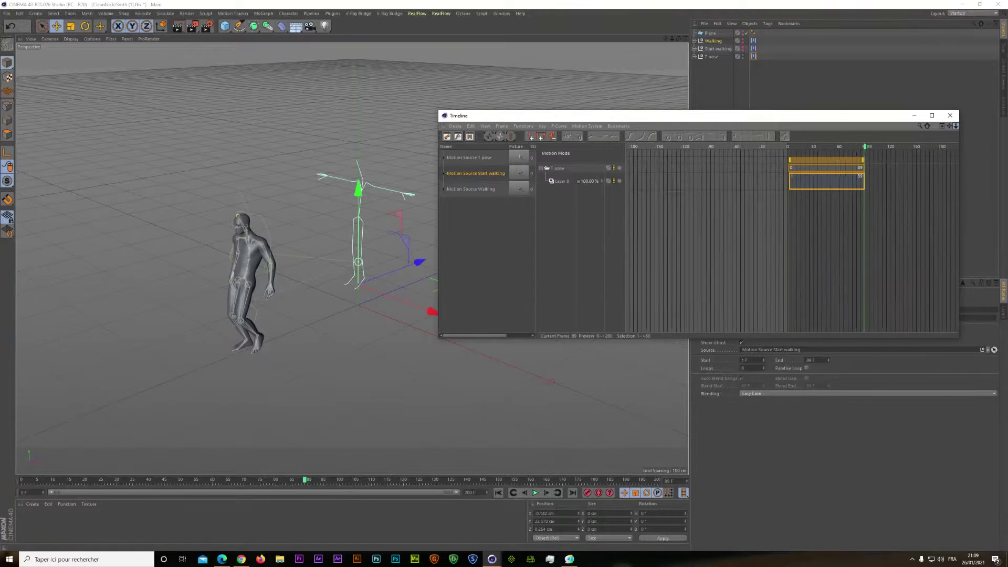
{"action": "left_click_drag", "start_coordinate": [466, 191], "coordinate": [748, 230]}
{"action": "mouse_move", "coordinate": [873, 171]}
{"action": "left_mouse_down"}
{"action": "mouse_move", "coordinate": [898, 166]}
{"action": "mouse_move", "coordinate": [873, 160]}
{"action": "left_mouse_up"}
{"action": "left_click", "coordinate": [899, 160]}
{"action": "left_click", "coordinate": [852, 184]}
{"action": "left_click", "coordinate": [868, 160]}
{"action": "left_click_drag", "start_coordinate": [864, 158], "coordinate": [837, 155]}
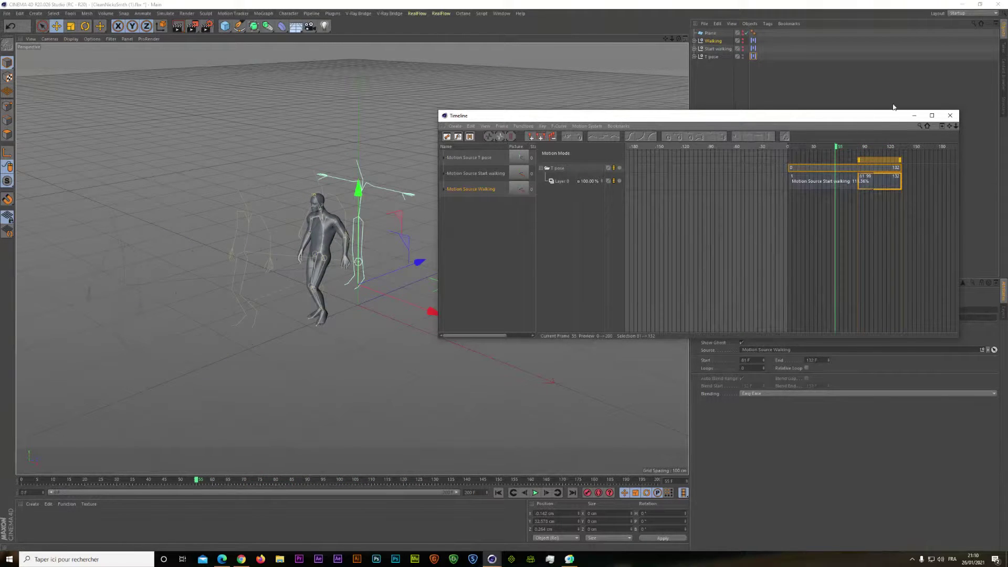
{"action": "left_click", "coordinate": [950, 116]}
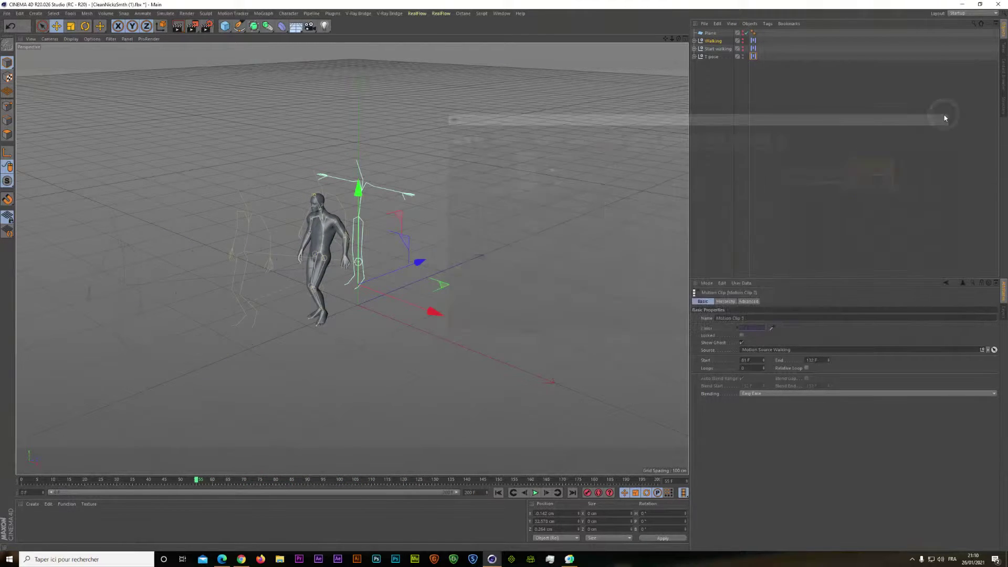
{"action": "left_click", "coordinate": [684, 38]}
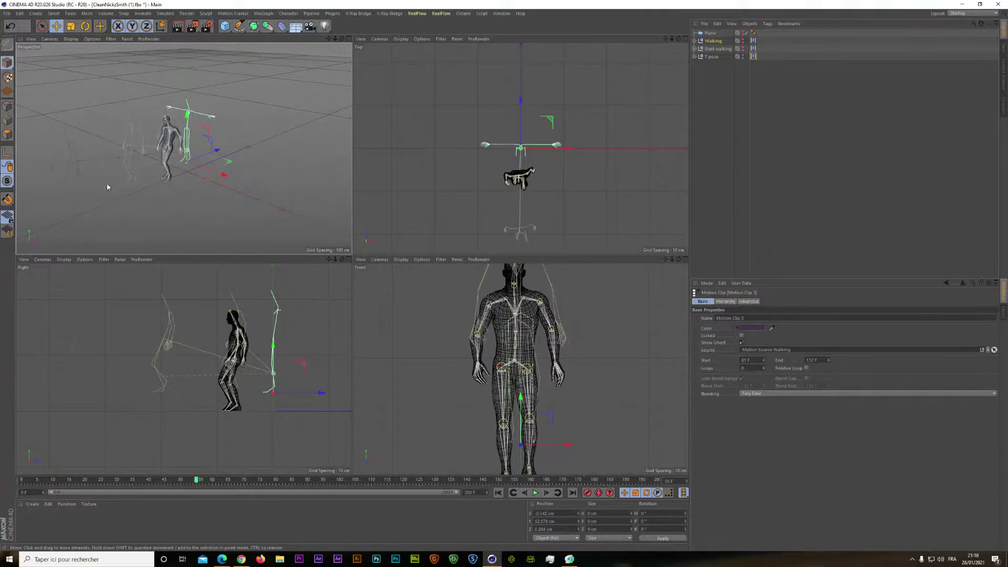
{"action": "left_click", "coordinate": [348, 39]}
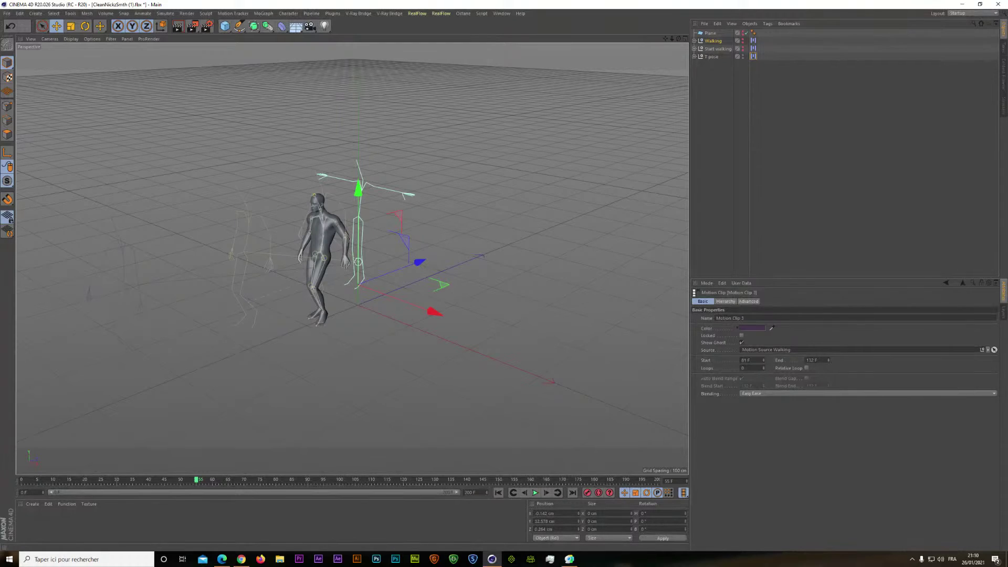
{"action": "key", "text": "alt+Tab"}
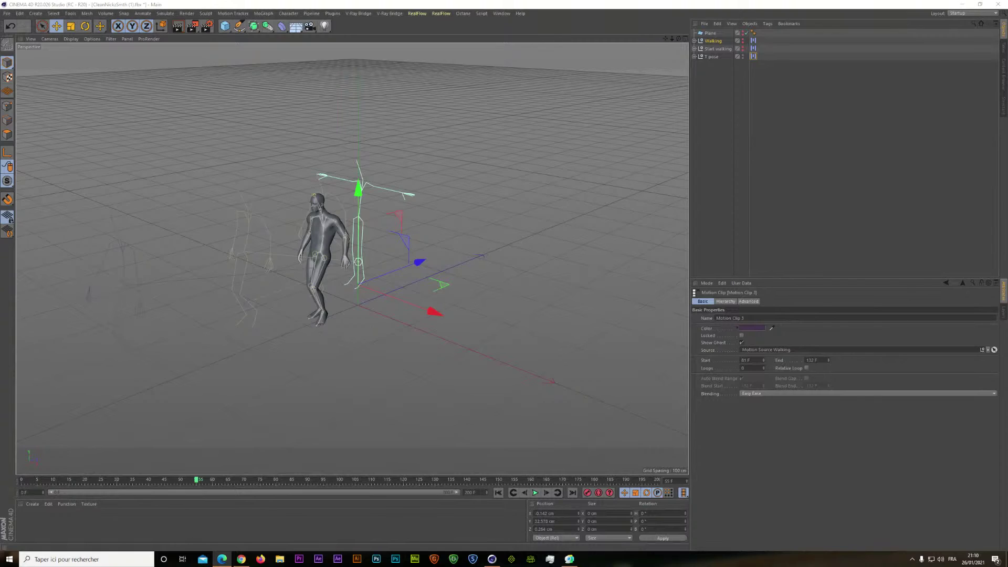